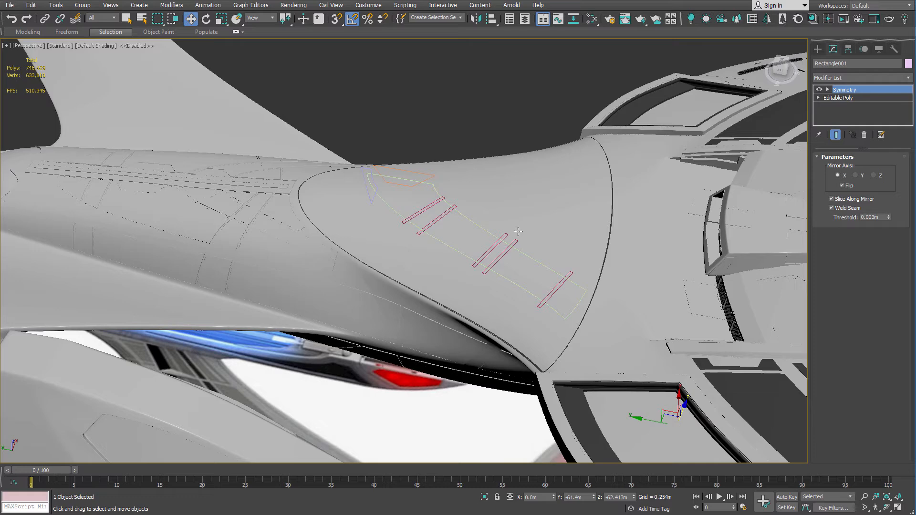
Examine the flat panel splines floating above the ship's neck and how they line up with the hull surface from several angles
{"action": "middle_click_drag", "start_coordinate": [522, 221], "coordinate": [396, 163], "text": "alt"}
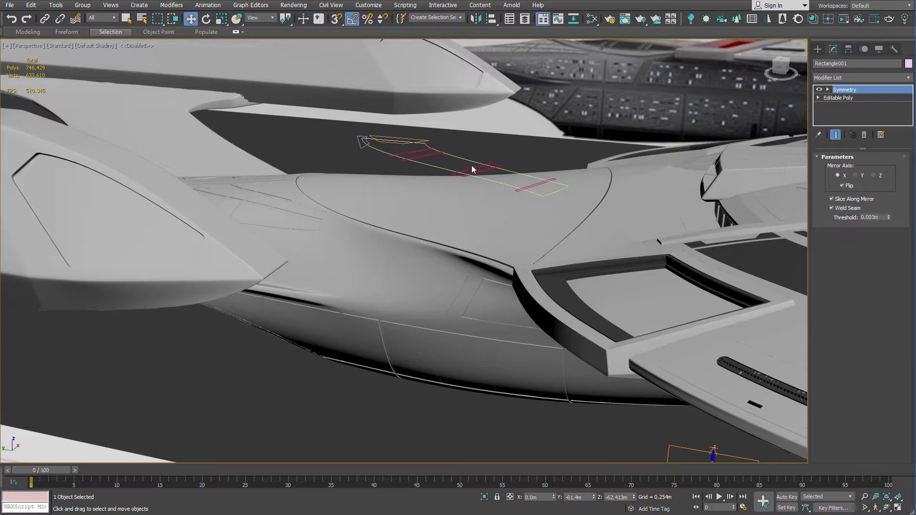
{"action": "middle_click_drag", "start_coordinate": [474, 169], "coordinate": [496, 148], "text": "alt"}
{"action": "scroll", "coordinate": [496, 153], "scroll_direction": "down", "scroll_amount": 5}
{"action": "middle_click_drag", "start_coordinate": [477, 191], "coordinate": [452, 370], "text": "alt"}
{"action": "scroll", "coordinate": [397, 201], "scroll_direction": "up", "scroll_amount": 10}
{"action": "scroll", "coordinate": [535, 346], "scroll_direction": "up", "scroll_amount": 3}
{"action": "scroll", "coordinate": [520, 338], "scroll_direction": "down", "scroll_amount": 8}
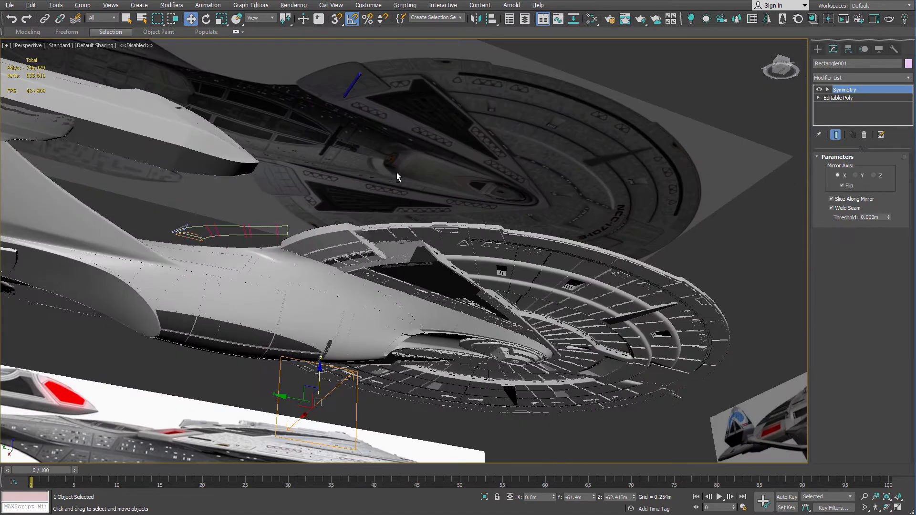
{"action": "middle_click_drag", "start_coordinate": [396, 173], "coordinate": [416, 262], "text": "alt"}
{"action": "scroll", "coordinate": [417, 262], "scroll_direction": "up", "scroll_amount": 4}
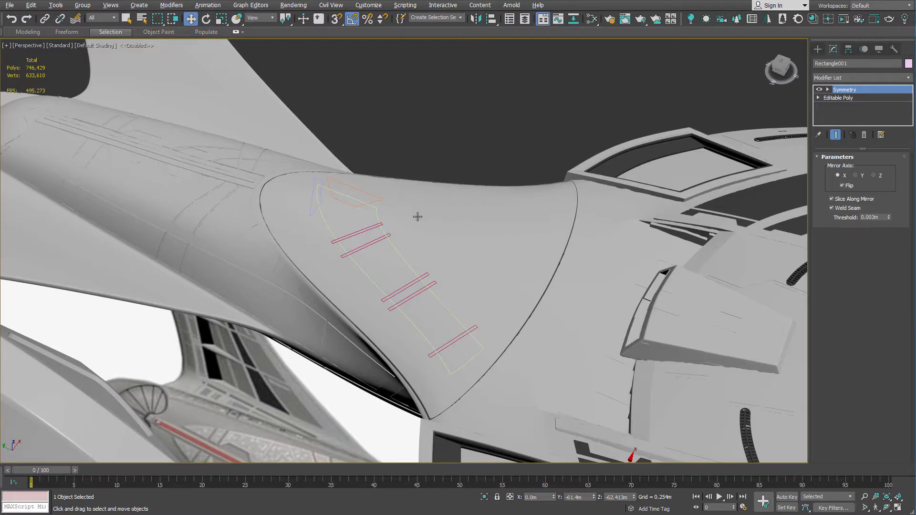
{"action": "middle_click_drag", "start_coordinate": [374, 215], "coordinate": [363, 227], "text": "alt"}
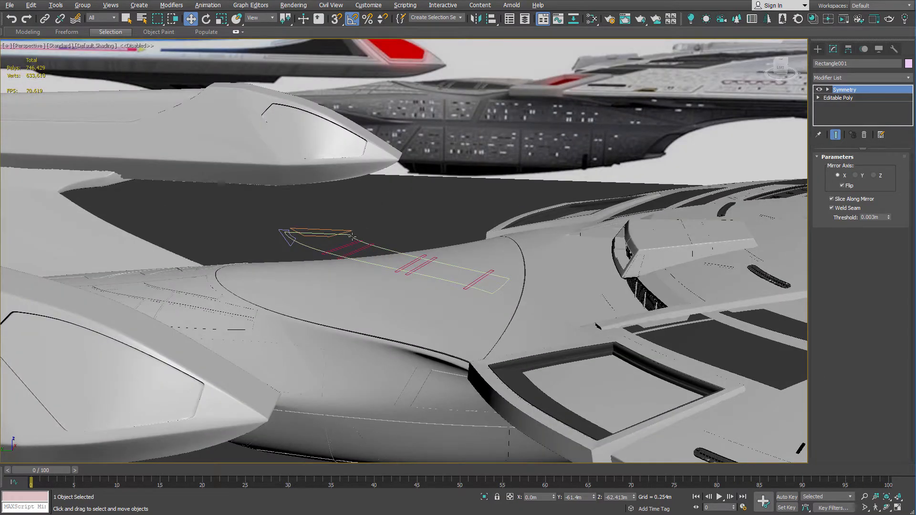
{"action": "middle_click_drag", "start_coordinate": [428, 235], "coordinate": [410, 180], "text": "alt"}
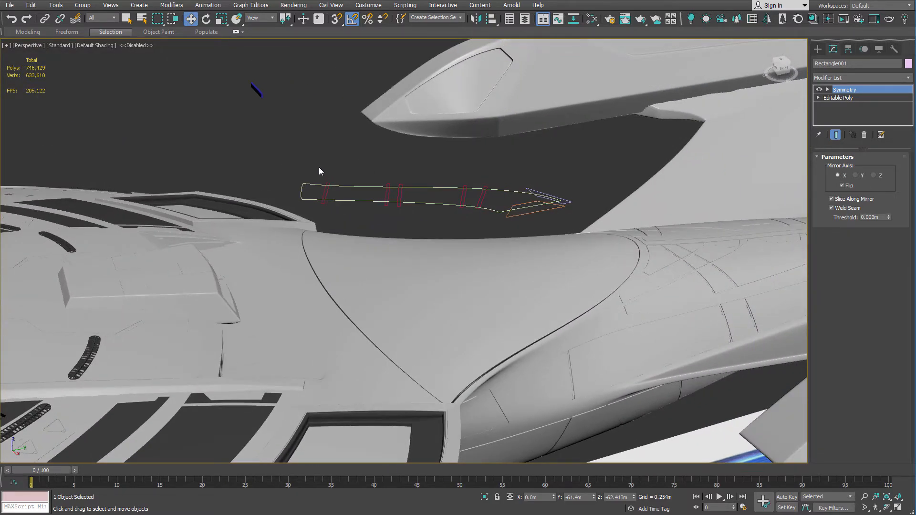
Select all eight panel splines above the neck, isolate them and frame them in the Top view
{"action": "left_click_drag", "start_coordinate": [565, 214], "coordinate": [565, 214]}
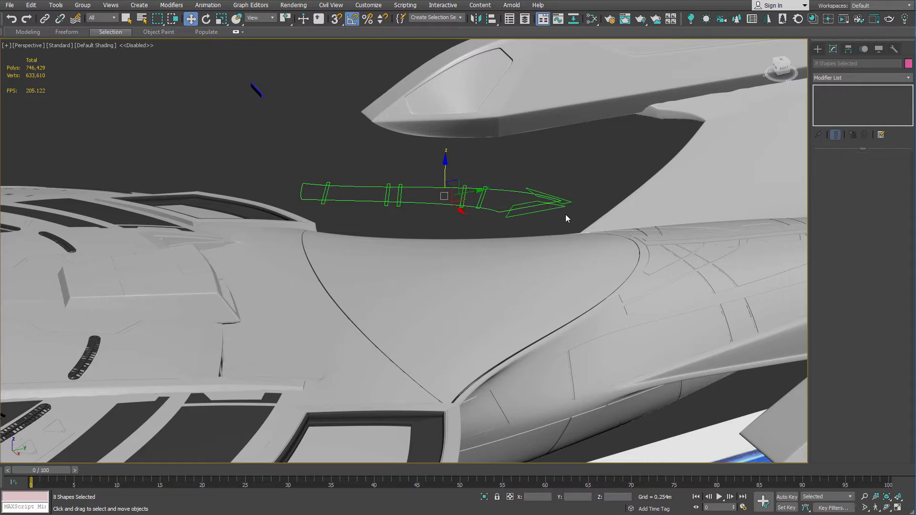
{"action": "key", "text": "q"}
{"action": "right_click", "coordinate": [614, 179]}
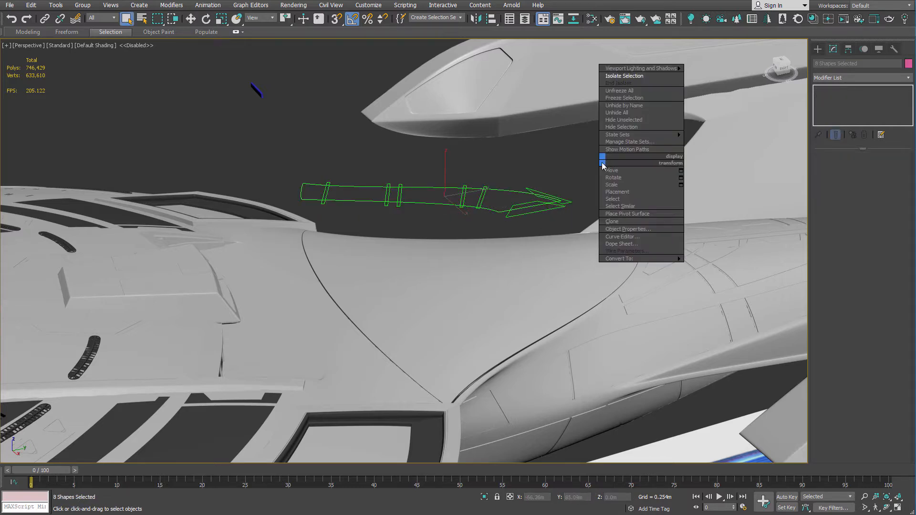
{"action": "left_click", "coordinate": [623, 73]}
{"action": "scroll", "coordinate": [477, 162], "scroll_direction": "down", "scroll_amount": 5}
{"action": "key", "text": "t"}
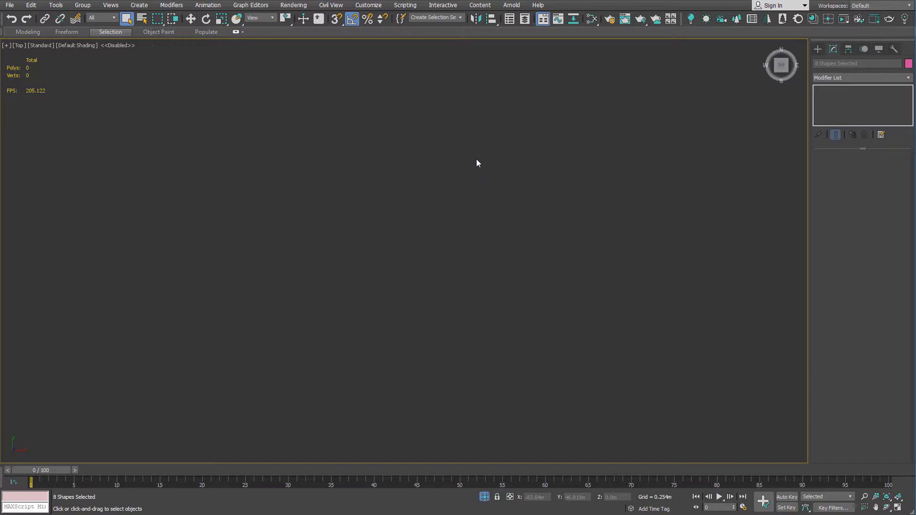
{"action": "key", "text": "z"}
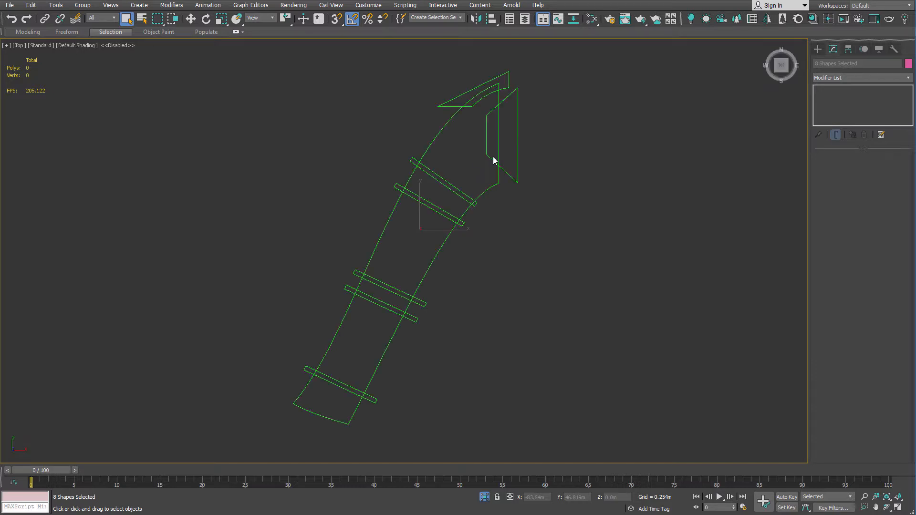
Create a ShpBoolean from the long curved outline and subtract the trapezoid and the angled shape at its upper end
{"action": "left_click", "coordinate": [489, 190]}
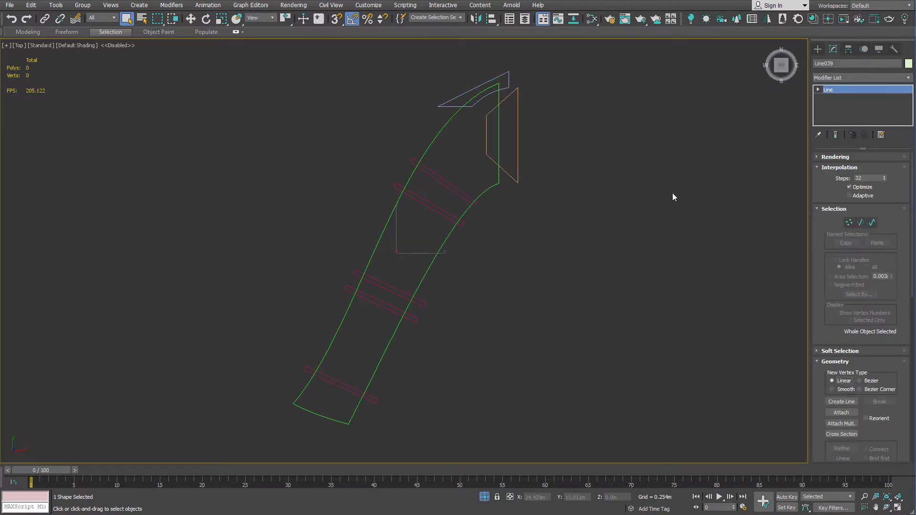
{"action": "left_click", "coordinate": [818, 49]}
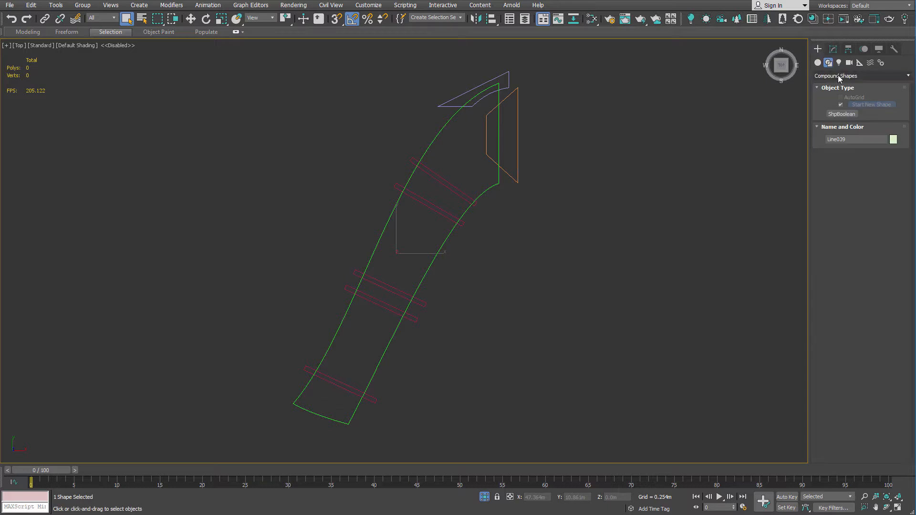
{"action": "left_click", "coordinate": [845, 115]}
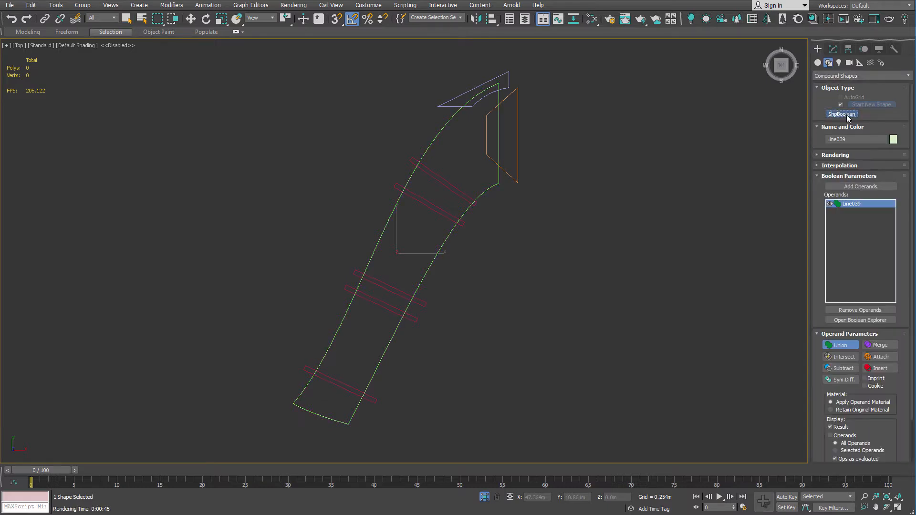
{"action": "left_click", "coordinate": [846, 187]}
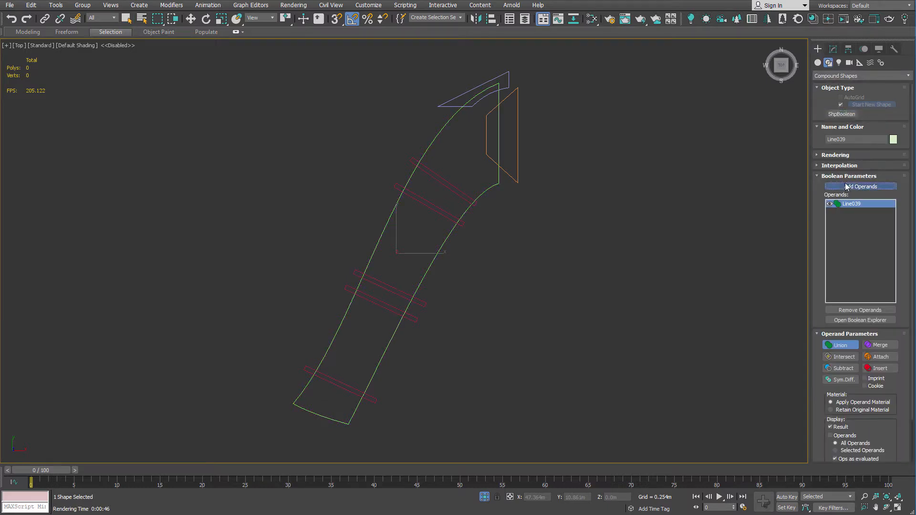
{"action": "left_click", "coordinate": [838, 368]}
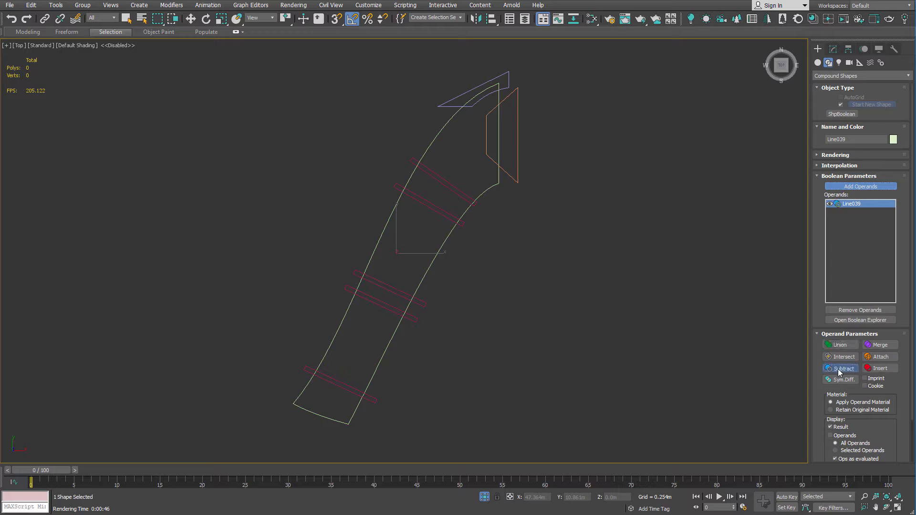
{"action": "left_click", "coordinate": [518, 115]}
{"action": "left_click", "coordinate": [505, 74]}
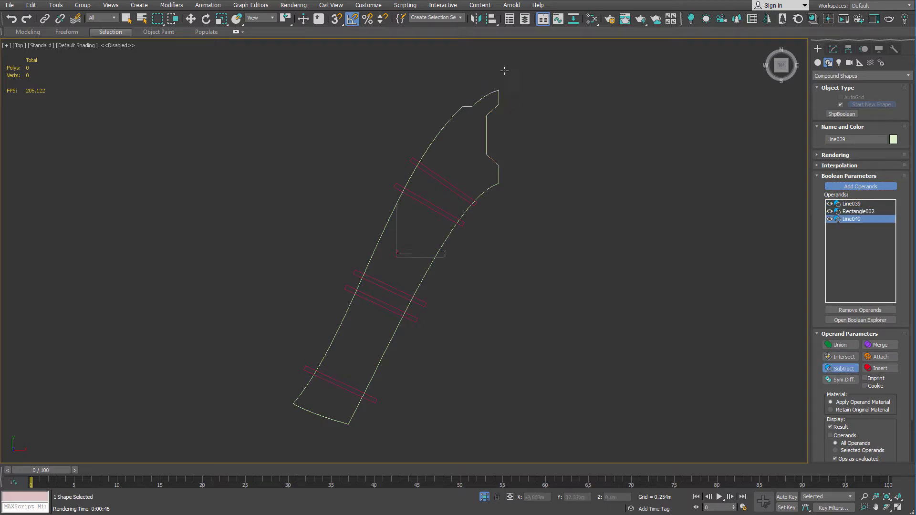
Subtract the five thin cross rectangles from the long outline, finish the boolean and exit isolation
{"action": "left_click", "coordinate": [441, 180]}
{"action": "left_click", "coordinate": [426, 204]}
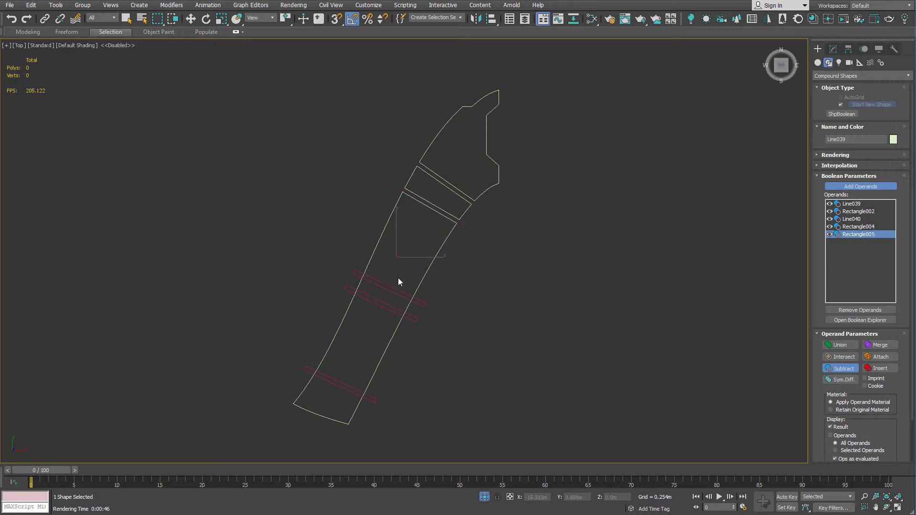
{"action": "left_click", "coordinate": [391, 286]}
{"action": "left_click", "coordinate": [382, 304]}
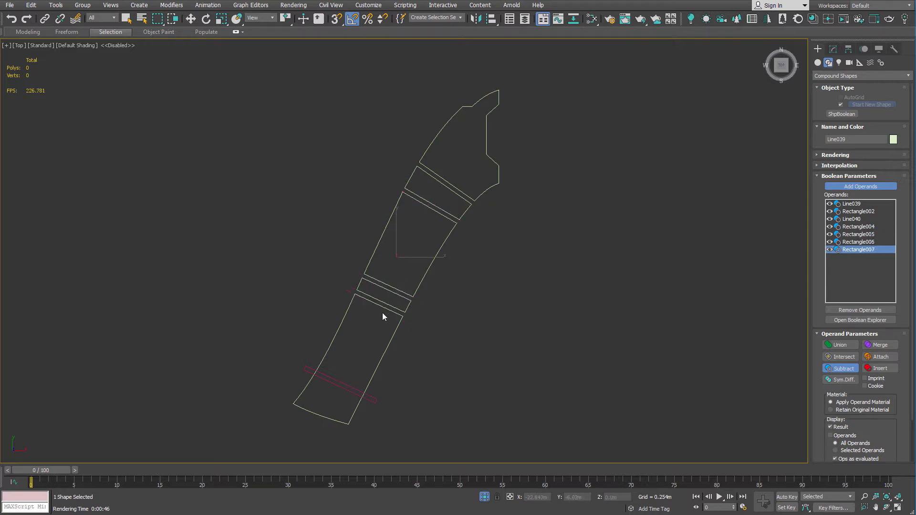
{"action": "left_click", "coordinate": [339, 385]}
{"action": "right_click", "coordinate": [547, 199]}
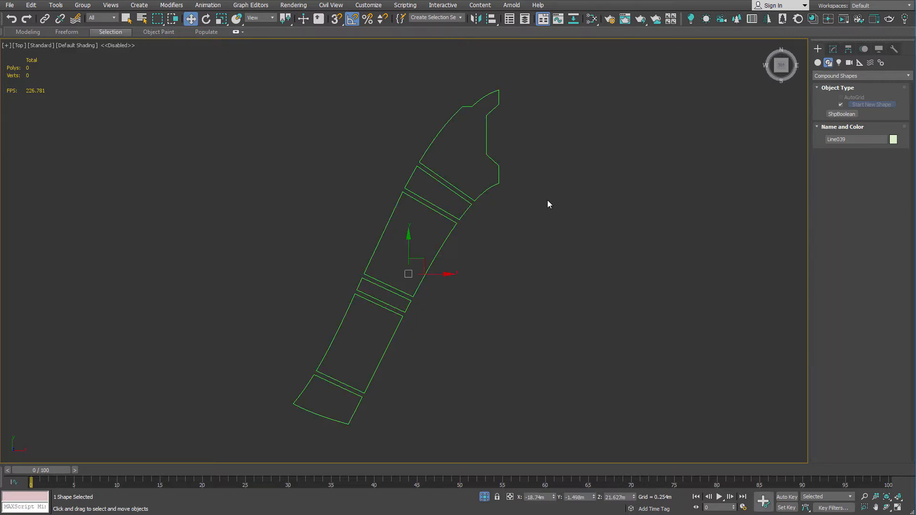
{"action": "right_click", "coordinate": [548, 200]}
{"action": "left_click", "coordinate": [568, 124]}
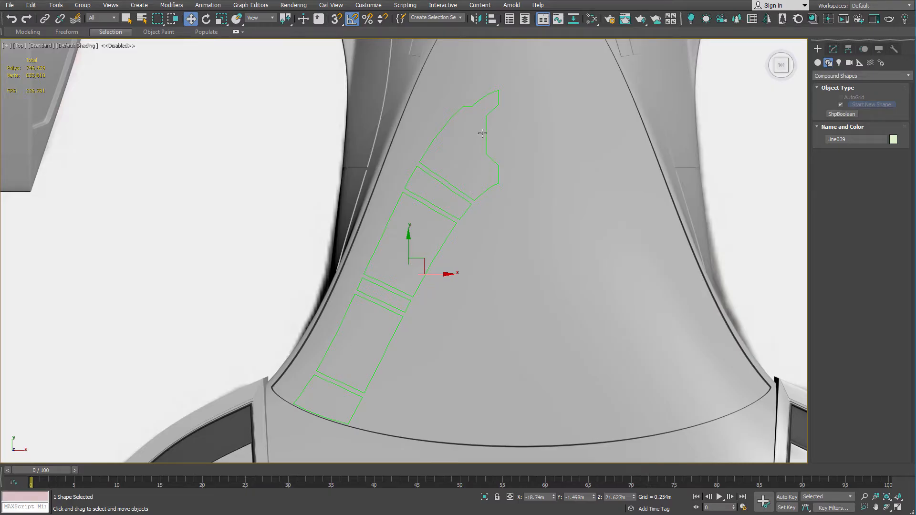
Convert the boolean panel shape to an Editable Spline
{"action": "scroll", "coordinate": [466, 147], "scroll_direction": "up", "scroll_amount": 2}
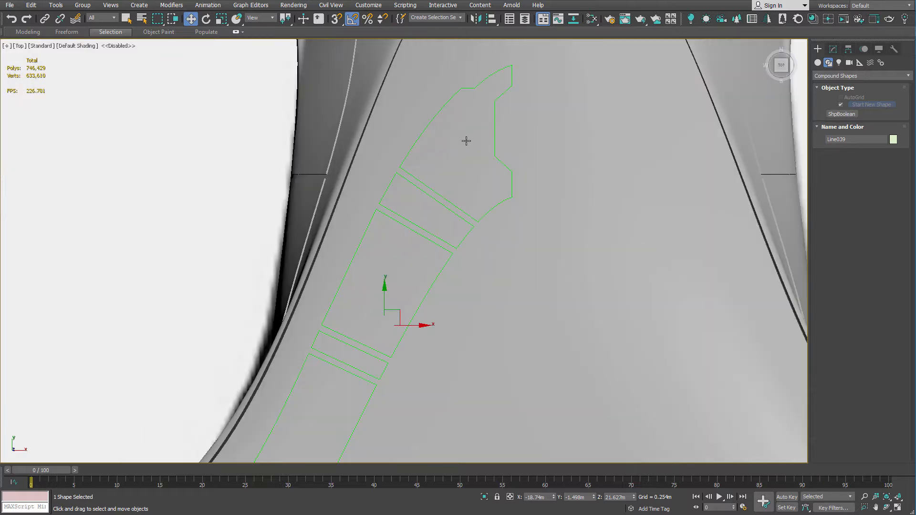
{"action": "scroll", "coordinate": [429, 151], "scroll_direction": "up", "scroll_amount": 2}
{"action": "scroll", "coordinate": [401, 165], "scroll_direction": "down", "scroll_amount": 2}
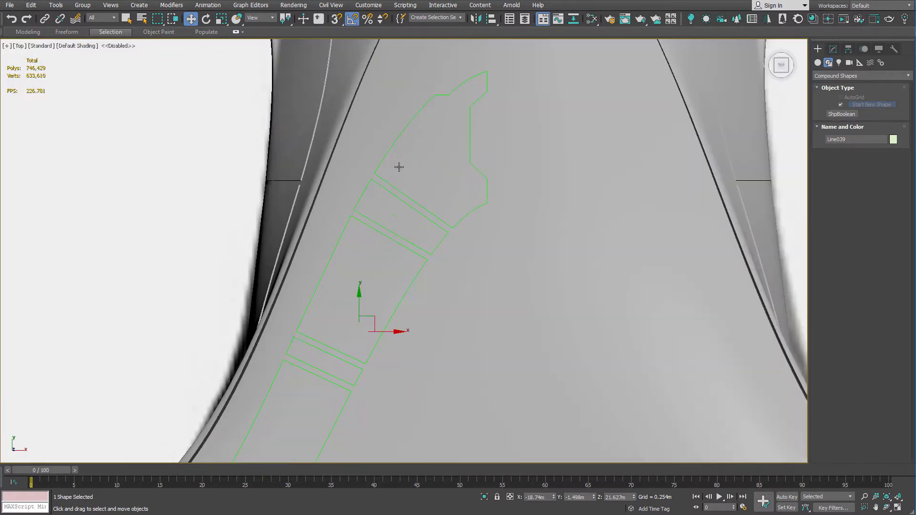
{"action": "left_click", "coordinate": [833, 49]}
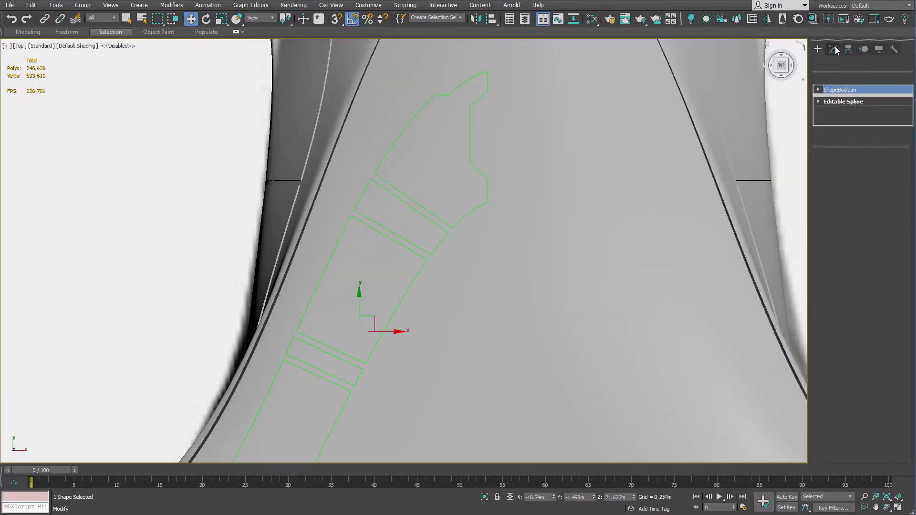
{"action": "right_click", "coordinate": [469, 125]}
{"action": "mouse_move", "coordinate": [525, 222]}
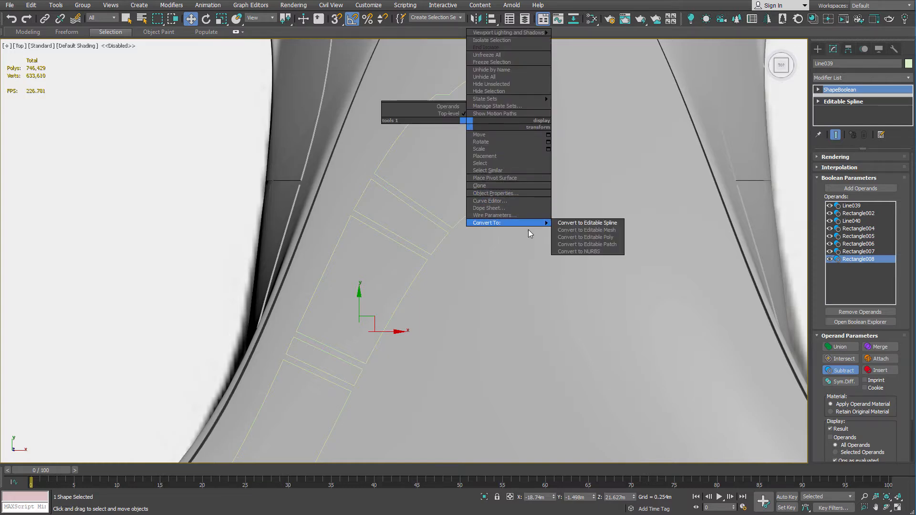
{"action": "left_click", "coordinate": [593, 224]}
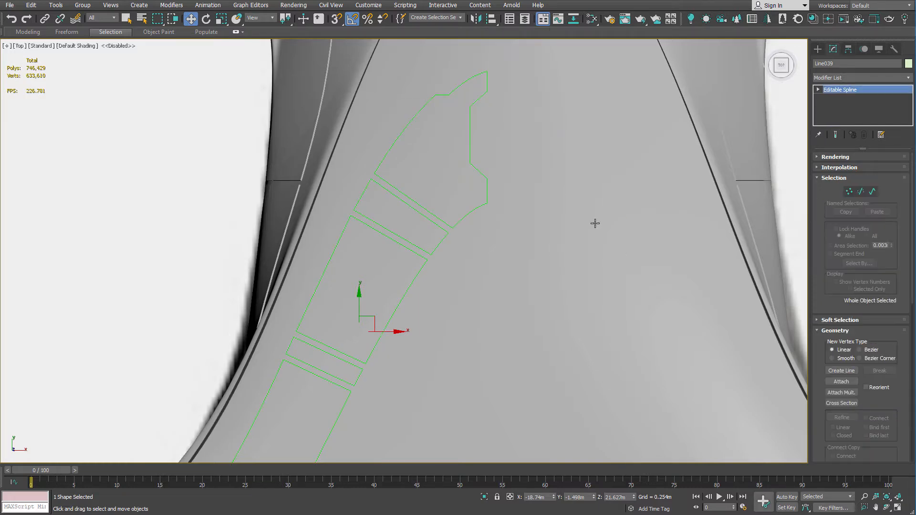
Select all six splines of the panel shape and outline them inward by -0.2
{"action": "left_click", "coordinate": [873, 191]}
{"action": "key", "text": "ctrl+a"}
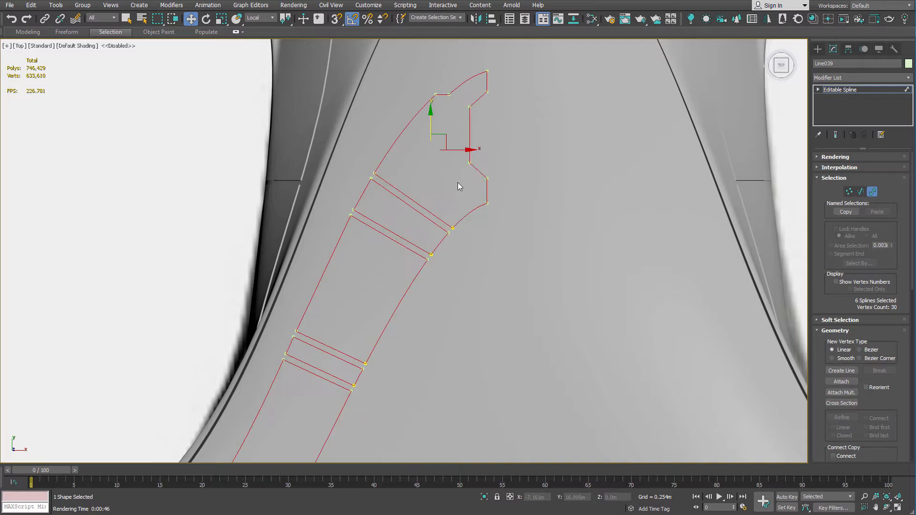
{"action": "scroll", "coordinate": [485, 110], "scroll_direction": "down", "scroll_amount": 2}
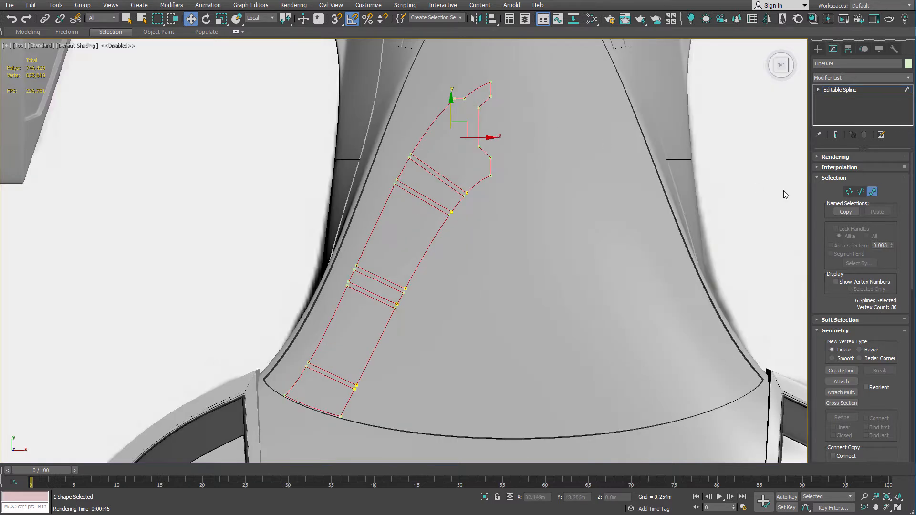
{"action": "scroll", "coordinate": [859, 287], "scroll_direction": "down", "scroll_amount": 10}
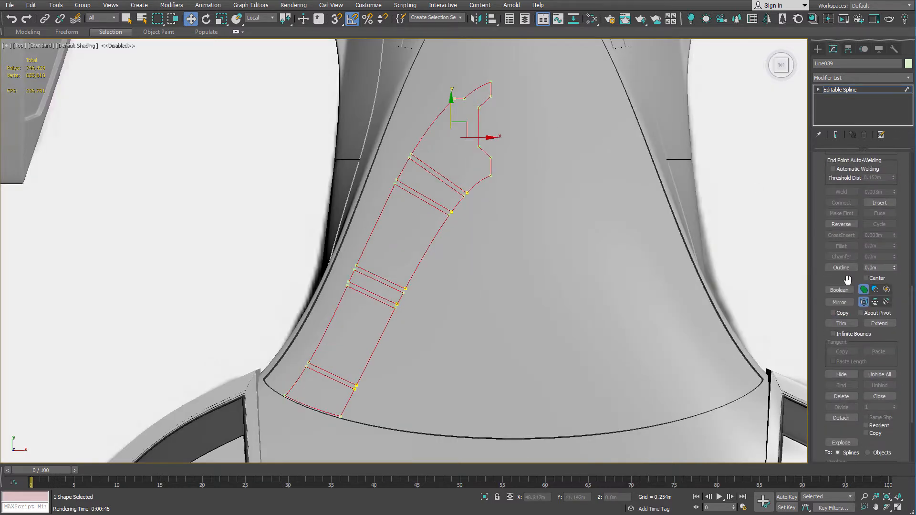
{"action": "scroll", "coordinate": [509, 109], "scroll_direction": "up", "scroll_amount": 2}
{"action": "scroll", "coordinate": [475, 155], "scroll_direction": "up", "scroll_amount": 8}
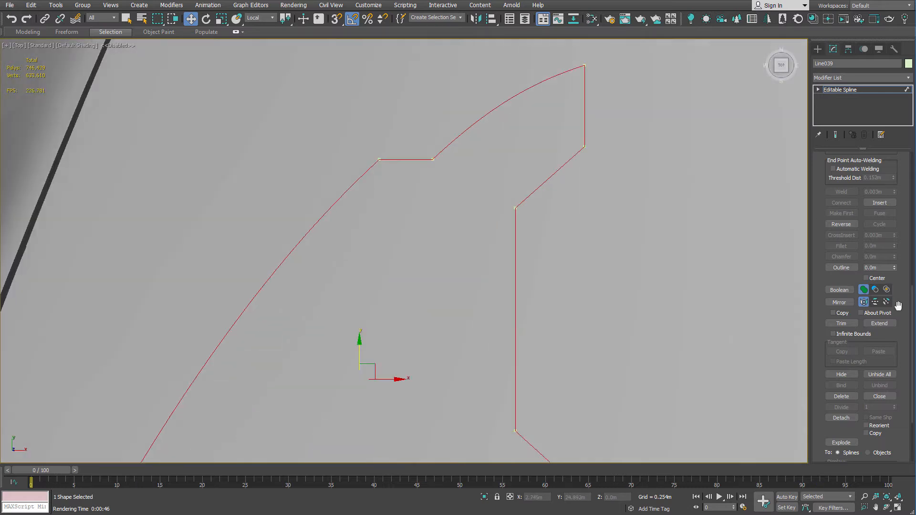
{"action": "left_click", "coordinate": [895, 269]}
{"action": "left_click_drag", "start_coordinate": [895, 271], "coordinate": [899, 271]}
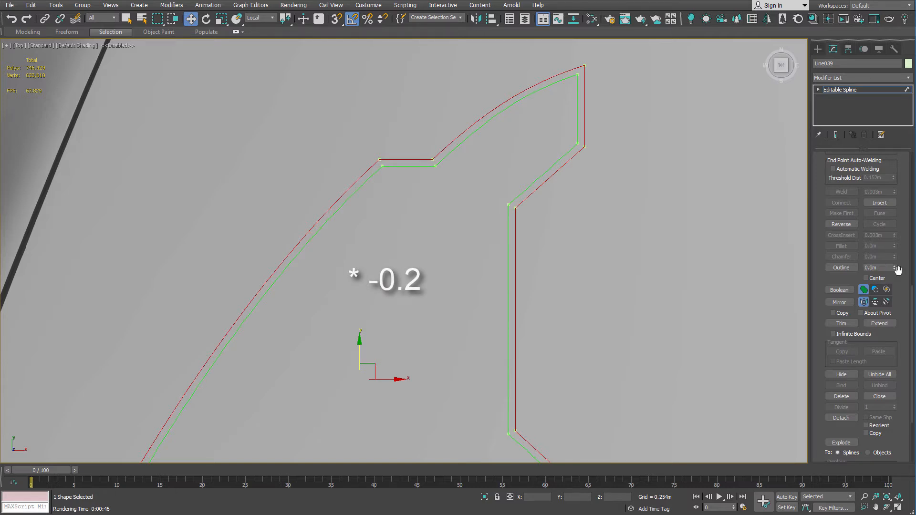
Select only the inner outline spline of each of the six panel sections
{"action": "left_click", "coordinate": [577, 112]}
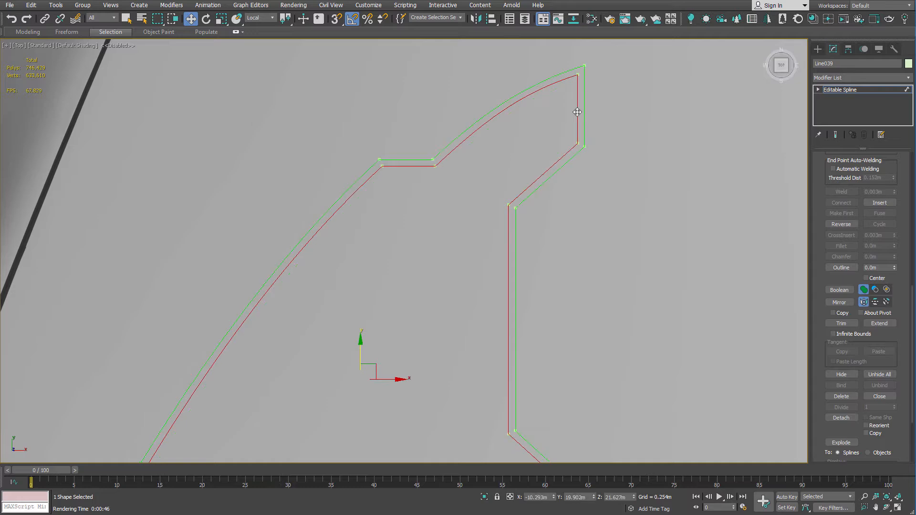
{"action": "scroll", "coordinate": [525, 196], "scroll_direction": "down", "scroll_amount": 7}
{"action": "scroll", "coordinate": [445, 319], "scroll_direction": "up", "scroll_amount": 5}
{"action": "key", "text": "q"}
{"action": "left_click", "coordinate": [408, 229], "text": "ctrl"}
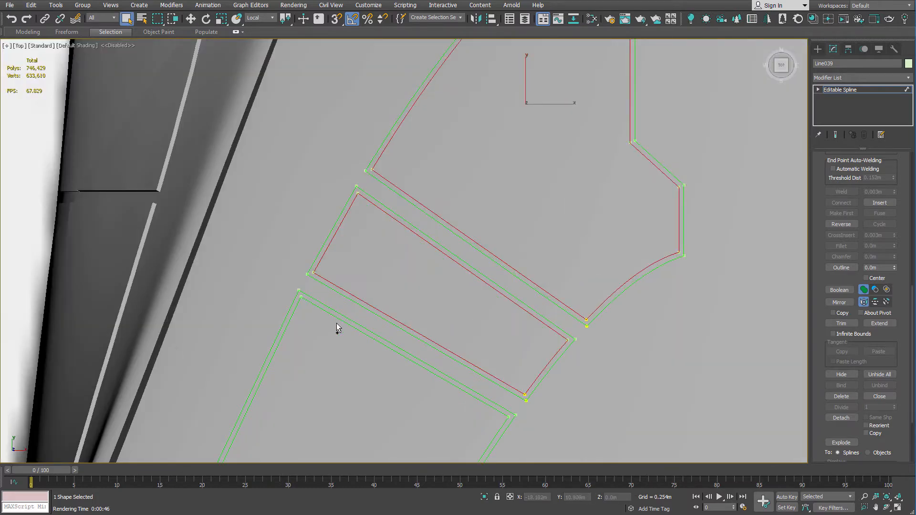
{"action": "left_click", "coordinate": [342, 320], "text": "ctrl"}
{"action": "scroll", "coordinate": [342, 321], "scroll_direction": "down", "scroll_amount": 5}
{"action": "middle_click_drag", "start_coordinate": [344, 284], "coordinate": [378, 179]}
{"action": "scroll", "coordinate": [379, 179], "scroll_direction": "up", "scroll_amount": 4}
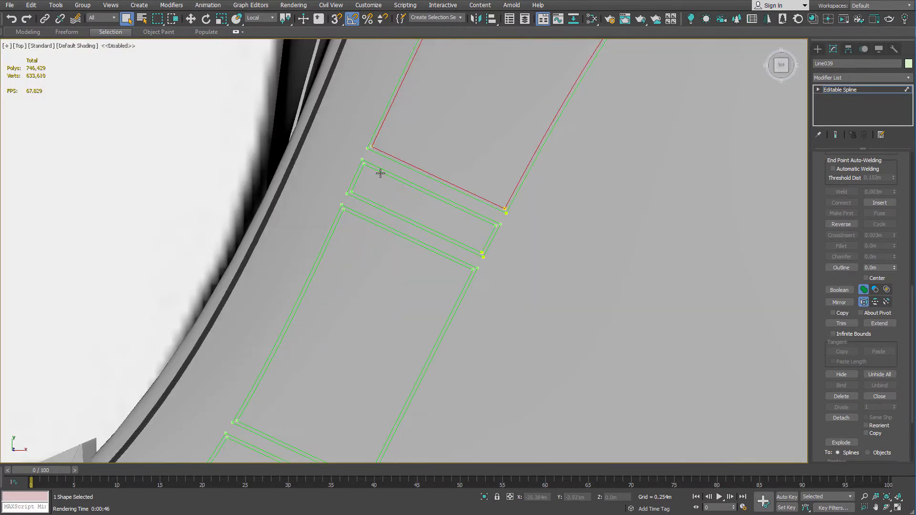
{"action": "left_click", "coordinate": [380, 173], "text": "ctrl"}
{"action": "left_click", "coordinate": [366, 220], "text": "ctrl"}
{"action": "middle_click_drag", "start_coordinate": [312, 327], "coordinate": [424, 165]}
{"action": "left_click", "coordinate": [362, 286], "text": "ctrl"}
Outline the six selected inner splines inward once more by the same spacing
{"action": "middle_click_drag", "start_coordinate": [594, 91], "coordinate": [456, 374]}
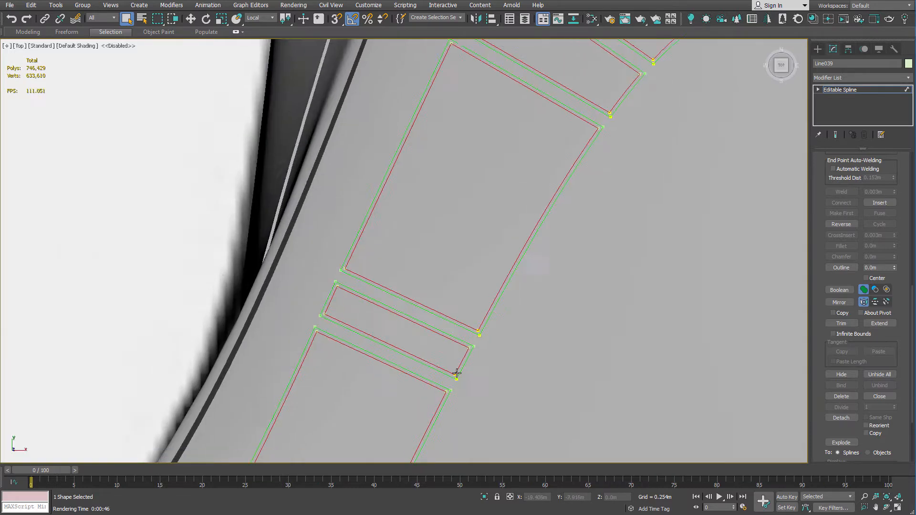
{"action": "scroll", "coordinate": [457, 373], "scroll_direction": "down", "scroll_amount": 4}
{"action": "scroll", "coordinate": [539, 166], "scroll_direction": "up", "scroll_amount": 6}
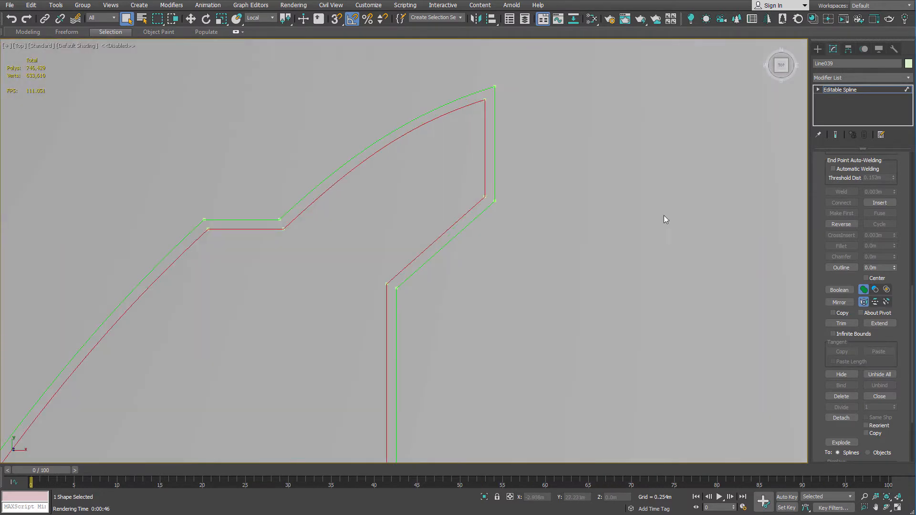
{"action": "left_click_drag", "start_coordinate": [895, 268], "coordinate": [895, 270]}
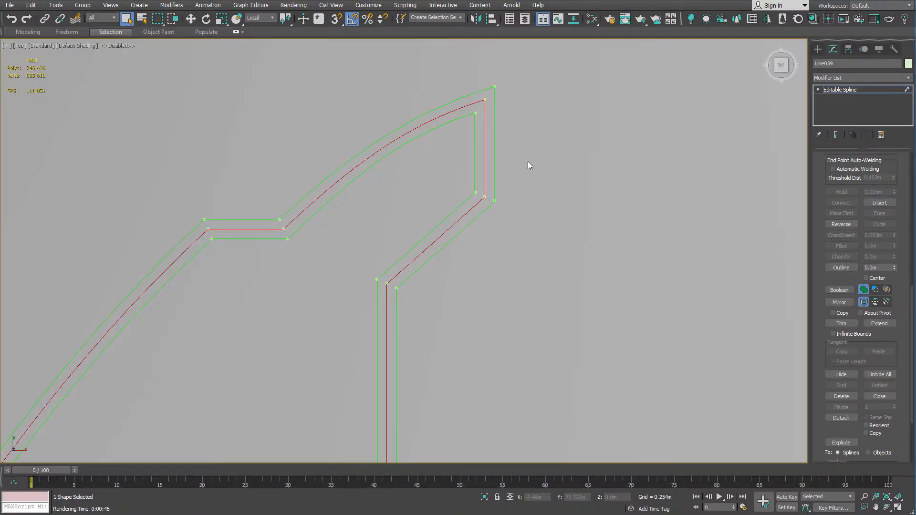
Detach the middle outline spline of all six panel sections as a separate shape named Shape001
{"action": "scroll", "coordinate": [528, 166], "scroll_direction": "down", "scroll_amount": 5}
{"action": "scroll", "coordinate": [509, 191], "scroll_direction": "up", "scroll_amount": 4}
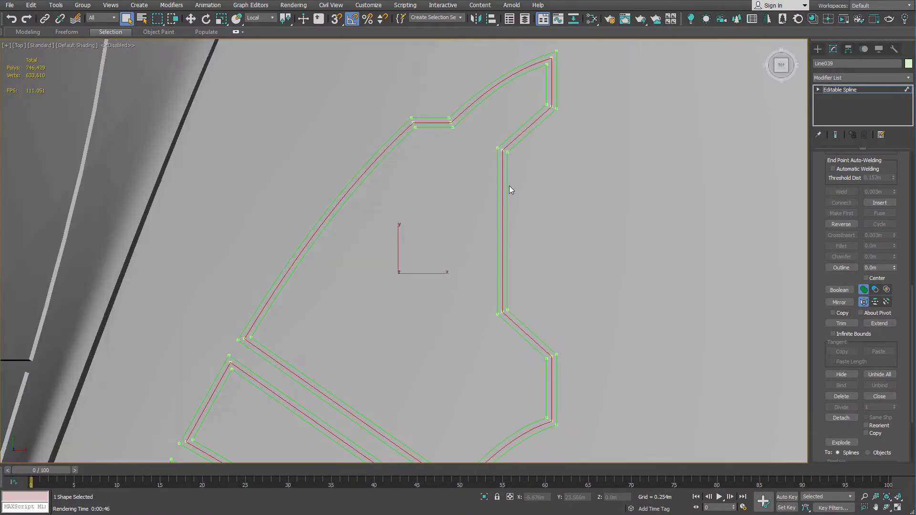
{"action": "middle_click_drag", "start_coordinate": [571, 114], "coordinate": [557, 208]}
{"action": "scroll", "coordinate": [541, 191], "scroll_direction": "up", "scroll_amount": 3}
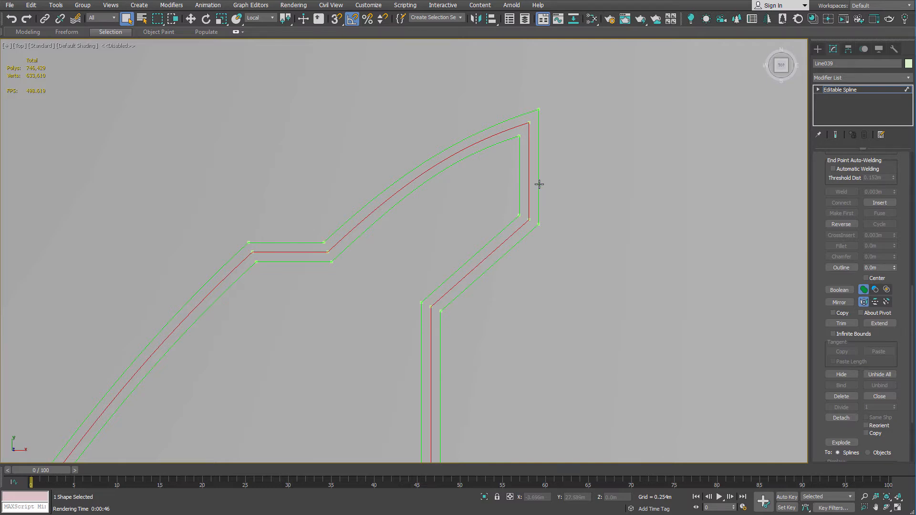
{"action": "left_click", "coordinate": [539, 184]}
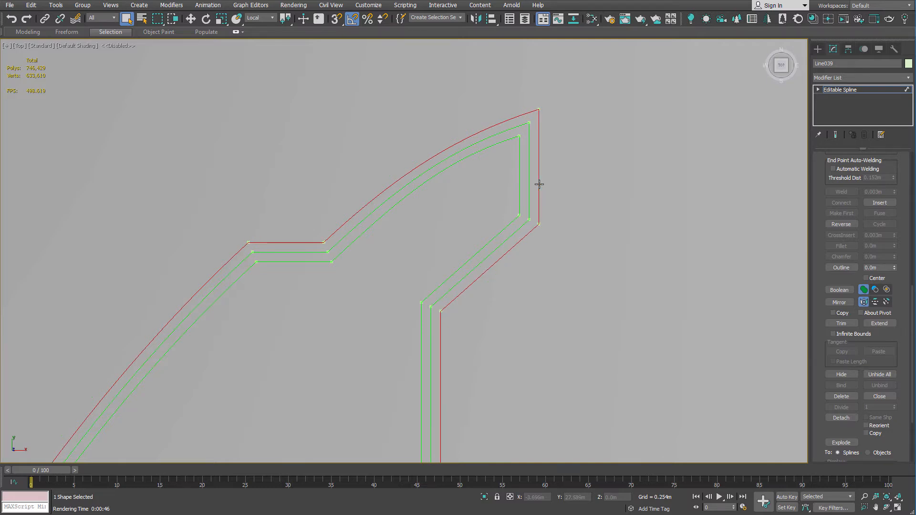
{"action": "left_click", "coordinate": [529, 163]}
{"action": "scroll", "coordinate": [515, 165], "scroll_direction": "down", "scroll_amount": 5}
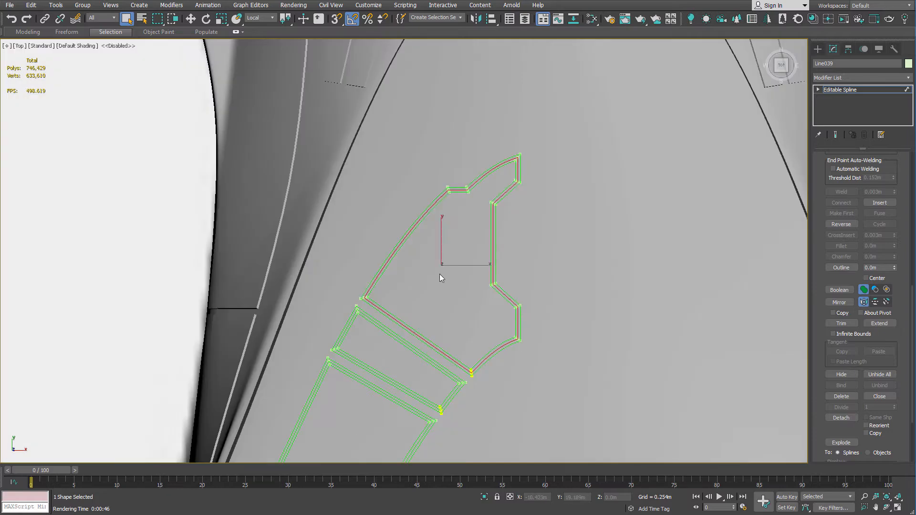
{"action": "scroll", "coordinate": [362, 332], "scroll_direction": "up", "scroll_amount": 3}
{"action": "scroll", "coordinate": [323, 240], "scroll_direction": "up", "scroll_amount": 3}
{"action": "middle_click_drag", "start_coordinate": [316, 244], "coordinate": [353, 160]}
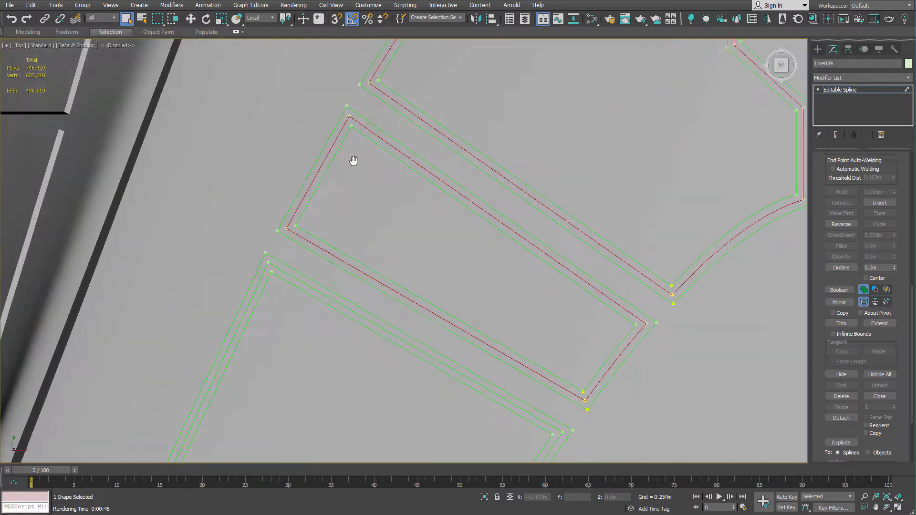
{"action": "left_click", "coordinate": [288, 274], "text": "ctrl"}
{"action": "scroll", "coordinate": [288, 274], "scroll_direction": "down", "scroll_amount": 4}
{"action": "middle_click_drag", "start_coordinate": [288, 274], "coordinate": [375, 147]}
{"action": "scroll", "coordinate": [276, 348], "scroll_direction": "up", "scroll_amount": 5}
{"action": "middle_click_drag", "start_coordinate": [276, 348], "coordinate": [287, 248]}
{"action": "left_click", "coordinate": [345, 131], "text": "ctrl"}
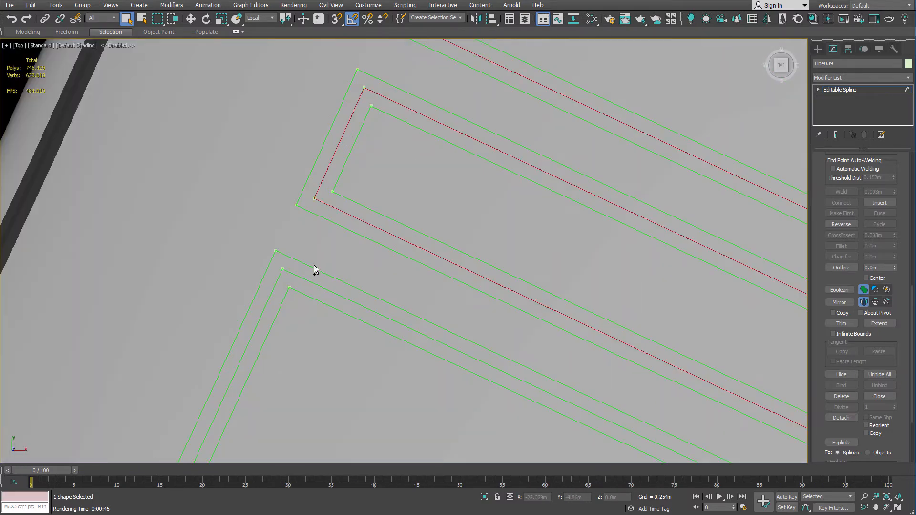
{"action": "scroll", "coordinate": [314, 265], "scroll_direction": "down", "scroll_amount": 4}
{"action": "scroll", "coordinate": [318, 308], "scroll_direction": "up", "scroll_amount": 3}
{"action": "left_click", "coordinate": [348, 248], "text": "ctrl"}
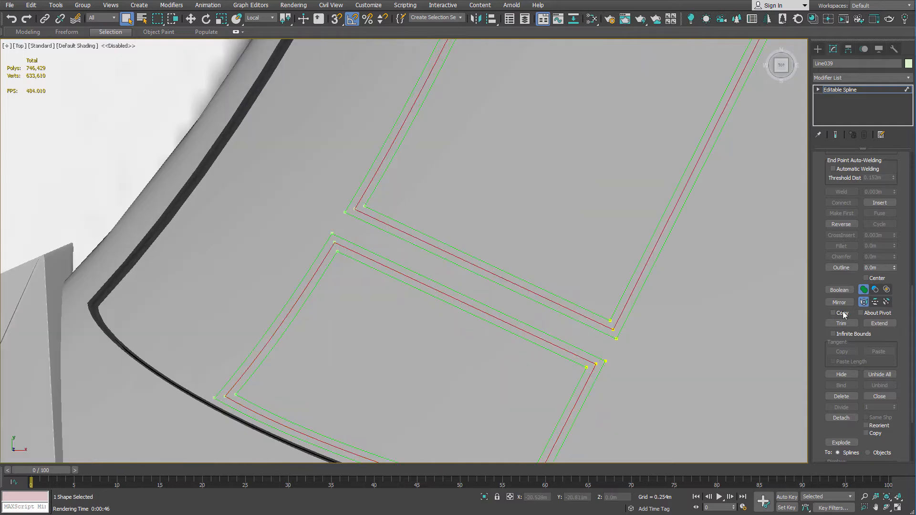
{"action": "left_click", "coordinate": [841, 418]}
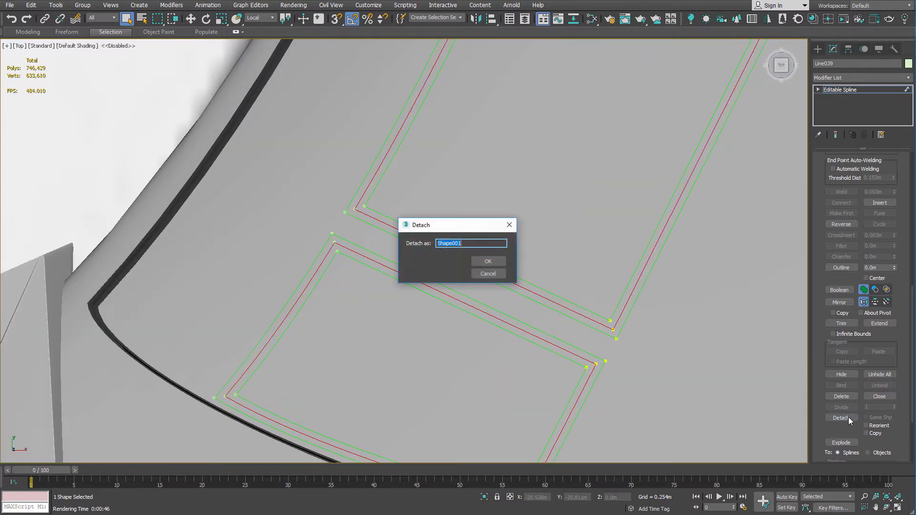
{"action": "left_click", "coordinate": [497, 263]}
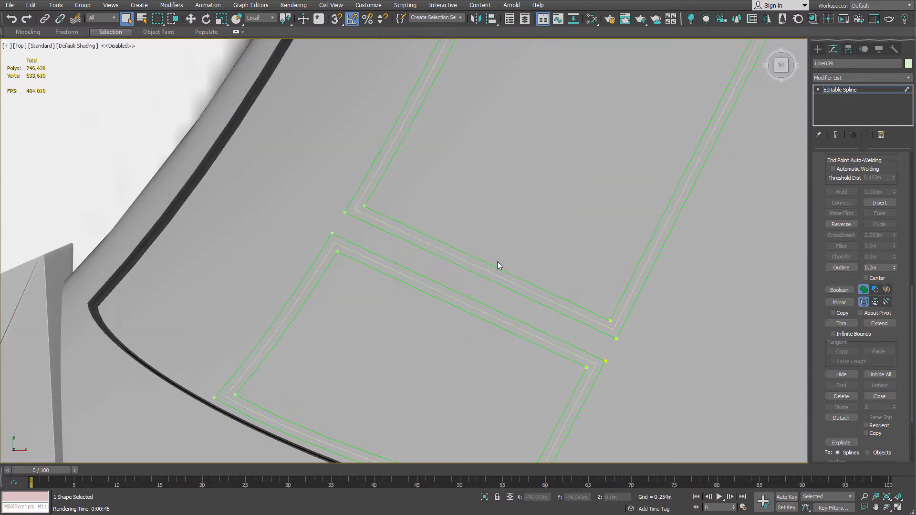
Detach the innermost outline spline of all six panel sections as a separate shape named Shape002
{"action": "scroll", "coordinate": [458, 246], "scroll_direction": "down", "scroll_amount": 8}
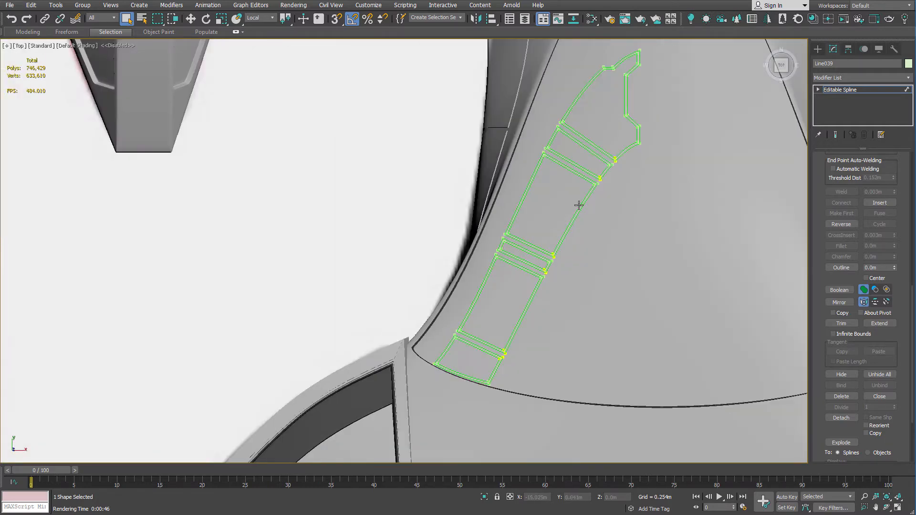
{"action": "scroll", "coordinate": [579, 204], "scroll_direction": "up", "scroll_amount": 6}
{"action": "scroll", "coordinate": [488, 184], "scroll_direction": "up", "scroll_amount": 4}
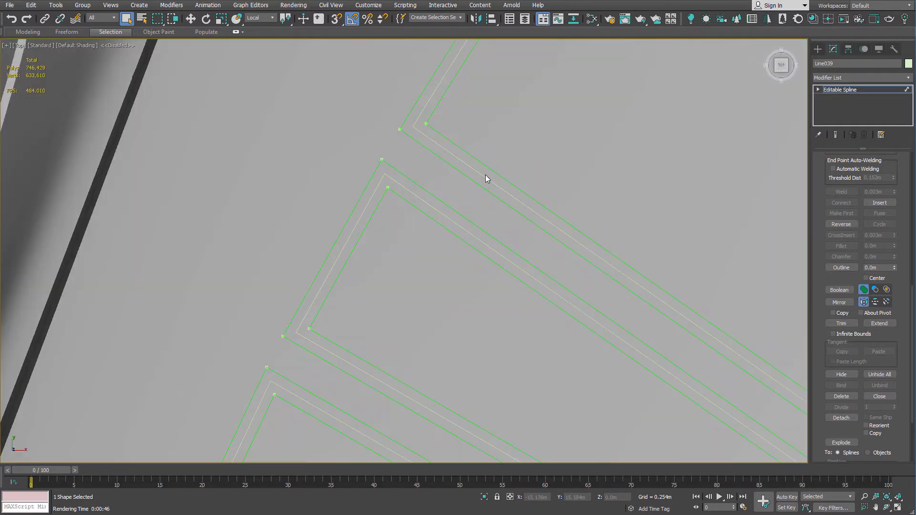
{"action": "left_click", "coordinate": [499, 175]}
{"action": "left_click", "coordinate": [431, 219], "text": "ctrl"}
{"action": "scroll", "coordinate": [425, 227], "scroll_direction": "down", "scroll_amount": 6}
{"action": "scroll", "coordinate": [377, 277], "scroll_direction": "up", "scroll_amount": 3}
{"action": "left_click", "coordinate": [395, 248], "text": "ctrl"}
{"action": "scroll", "coordinate": [393, 260], "scroll_direction": "down", "scroll_amount": 5}
{"action": "middle_click_drag", "start_coordinate": [380, 322], "coordinate": [387, 290]}
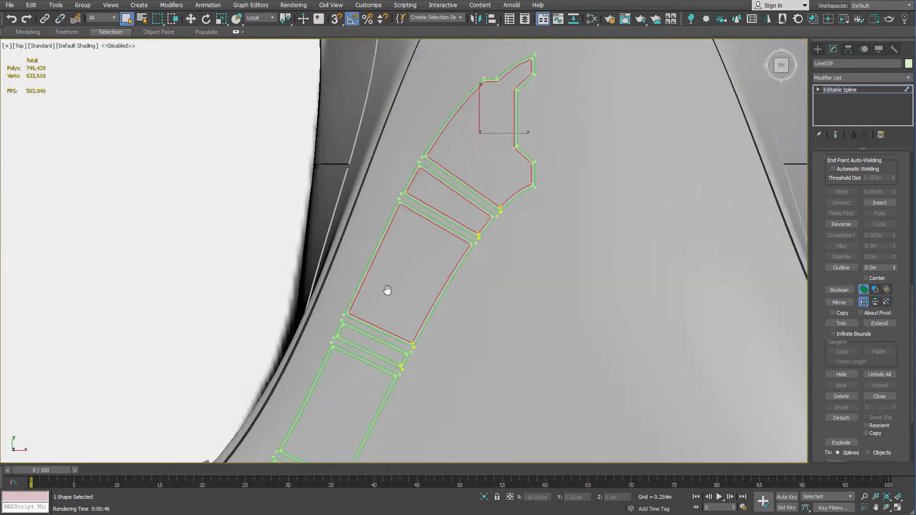
{"action": "scroll", "coordinate": [353, 265], "scroll_direction": "up", "scroll_amount": 4}
{"action": "scroll", "coordinate": [344, 279], "scroll_direction": "down", "scroll_amount": 2}
{"action": "left_click", "coordinate": [344, 280], "text": "ctrl"}
{"action": "scroll", "coordinate": [413, 134], "scroll_direction": "up", "scroll_amount": 3}
{"action": "left_click", "coordinate": [422, 118], "text": "ctrl"}
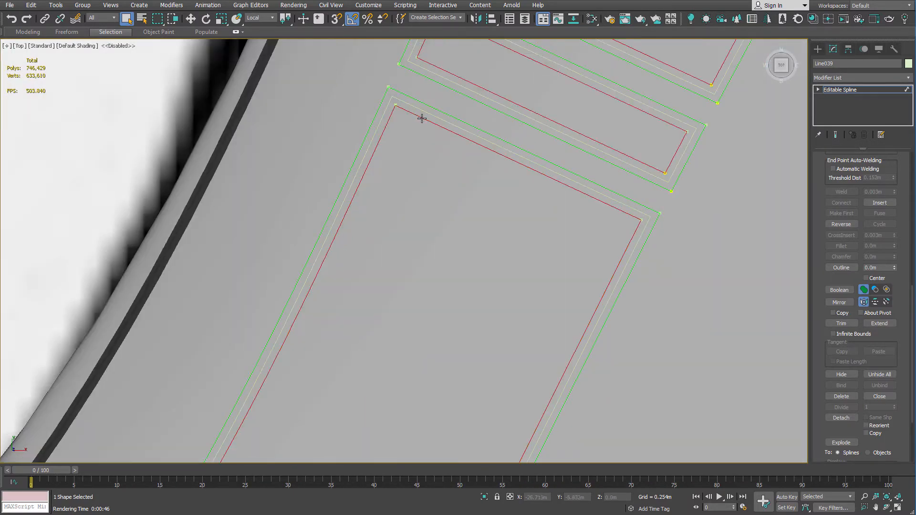
{"action": "scroll", "coordinate": [384, 224], "scroll_direction": "down", "scroll_amount": 4}
{"action": "left_click", "coordinate": [387, 221], "text": "ctrl"}
{"action": "scroll", "coordinate": [387, 219], "scroll_direction": "up", "scroll_amount": 3}
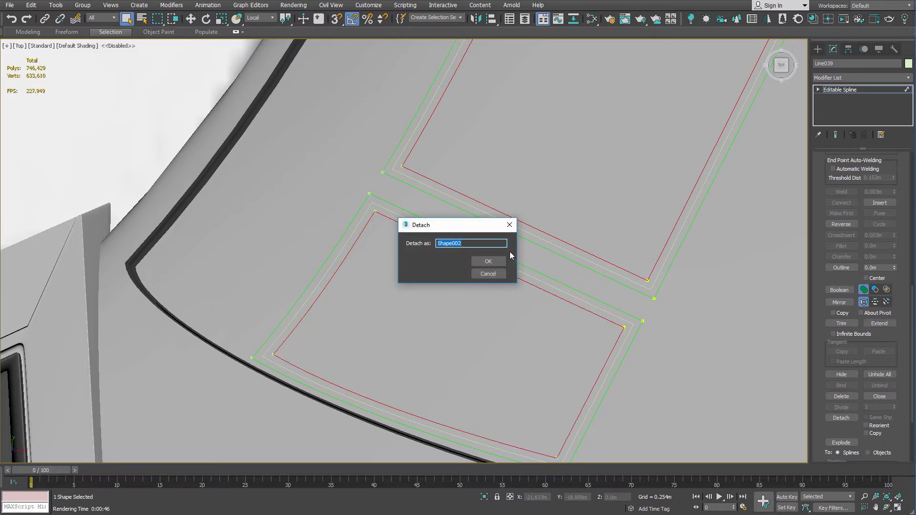
{"action": "left_click", "coordinate": [494, 261]}
Apply an Extrude modifier with an amount of -17.247 m to the remaining outer panel outlines
{"action": "scroll", "coordinate": [508, 211], "scroll_direction": "down", "scroll_amount": 5}
{"action": "middle_click_drag", "start_coordinate": [508, 210], "coordinate": [600, 165], "text": "alt"}
{"action": "scroll", "coordinate": [597, 168], "scroll_direction": "up", "scroll_amount": 3}
{"action": "left_click", "coordinate": [854, 89]}
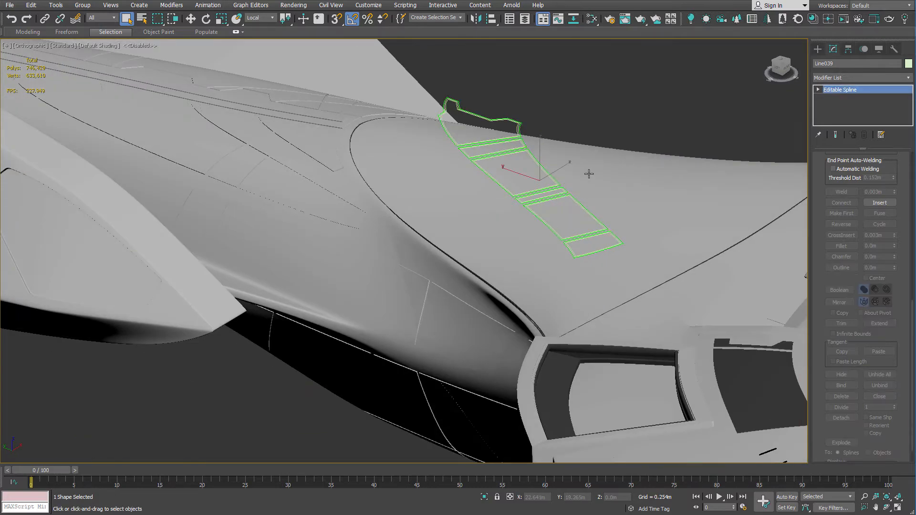
{"action": "left_click", "coordinate": [858, 78]}
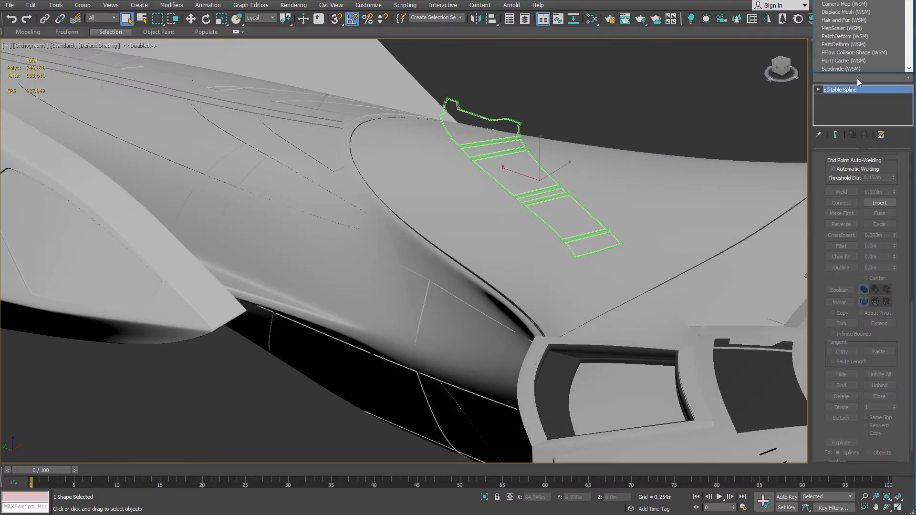
{"action": "type", "text": "ex"}
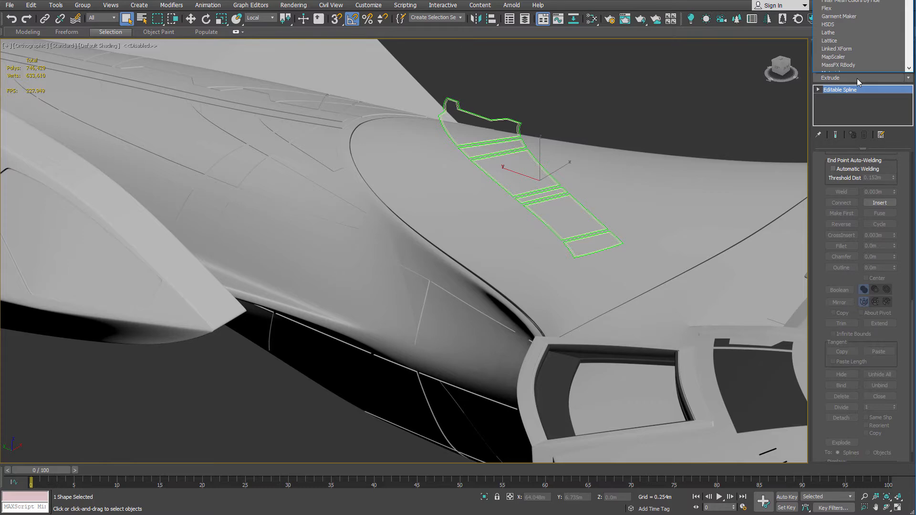
{"action": "key", "text": "Return"}
Display edged faces and reduce the interpolation steps of the outer panel outlines beneath their Extrude modifier
{"action": "mouse_move", "coordinate": [616, 165]}
{"action": "middle_mouse_down", "text": "alt"}
{"action": "mouse_move", "coordinate": [625, 147]}
{"action": "mouse_move", "coordinate": [619, 171]}
{"action": "middle_mouse_up", "text": "alt"}
{"action": "scroll", "coordinate": [596, 275], "scroll_direction": "up", "scroll_amount": 5}
{"action": "scroll", "coordinate": [600, 270], "scroll_direction": "down", "scroll_amount": 2}
{"action": "key", "text": "F4"}
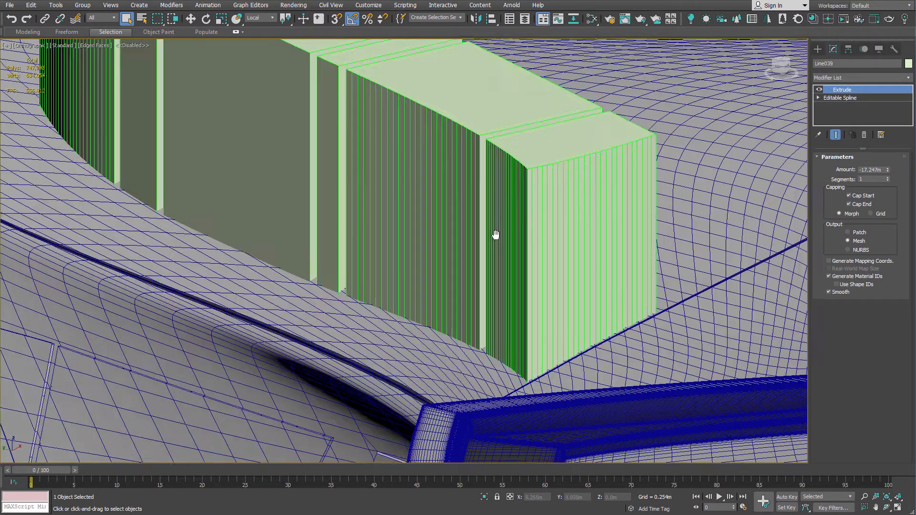
{"action": "scroll", "coordinate": [495, 235], "scroll_direction": "up", "scroll_amount": 2}
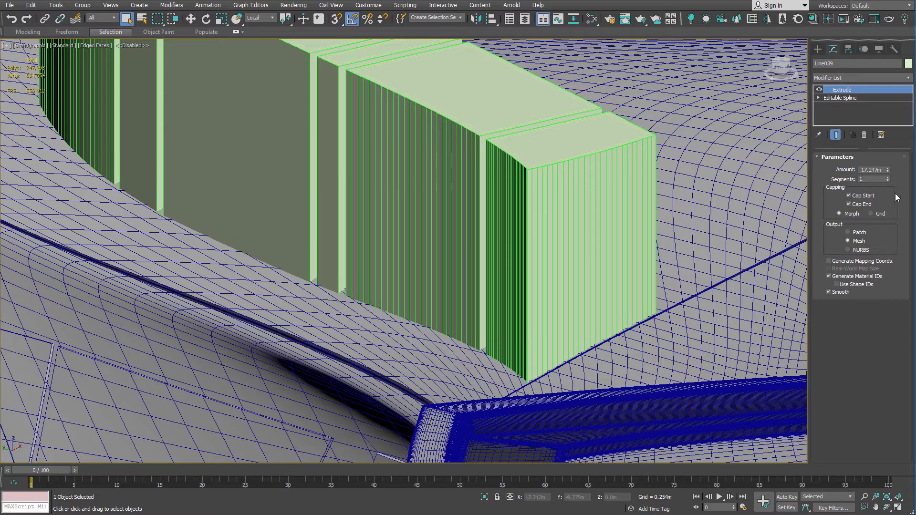
{"action": "left_click", "coordinate": [862, 98]}
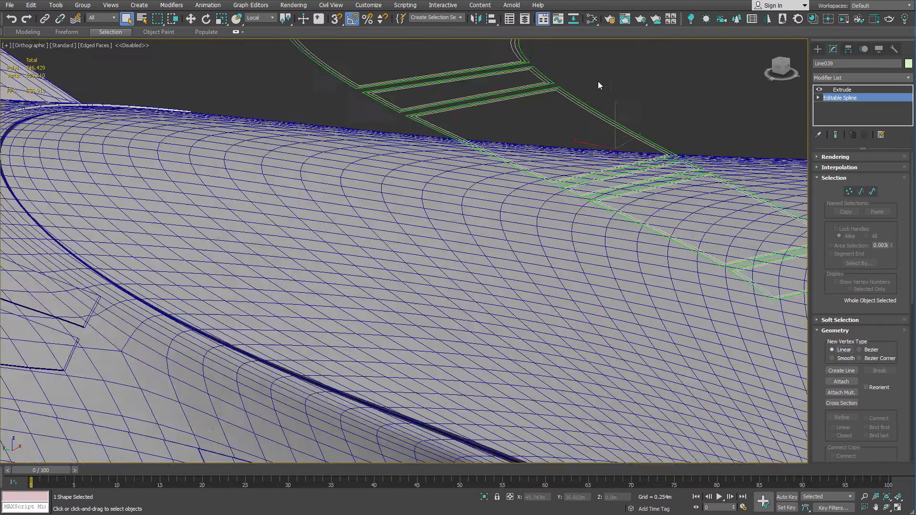
{"action": "scroll", "coordinate": [599, 85], "scroll_direction": "up", "scroll_amount": 3}
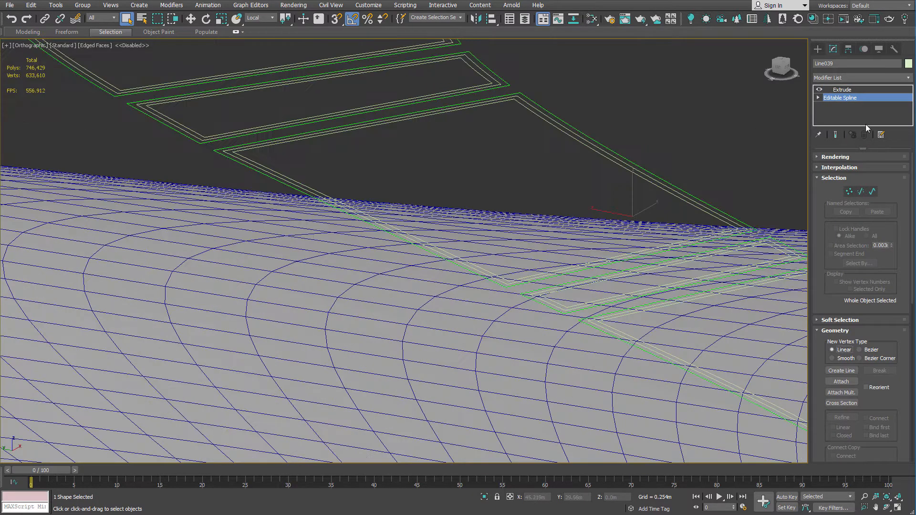
{"action": "left_click", "coordinate": [853, 169]}
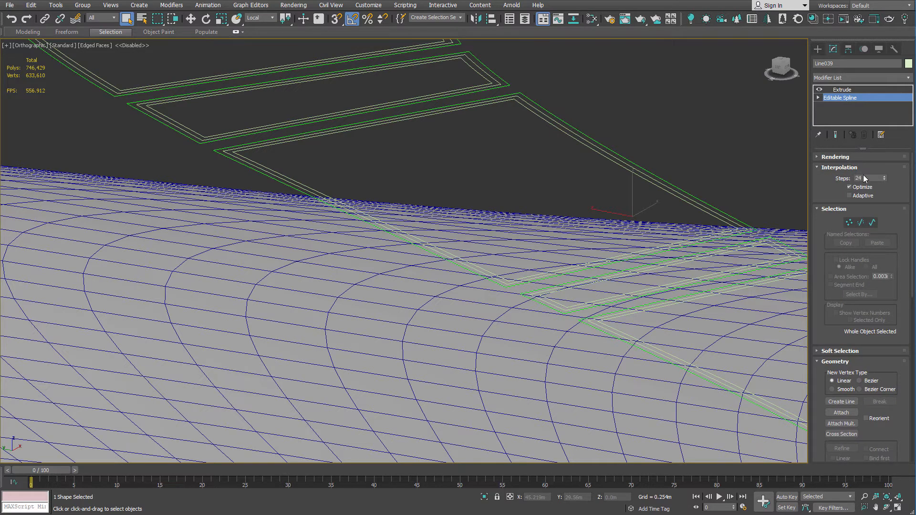
{"action": "double_click", "coordinate": [864, 178]}
{"action": "left_click", "coordinate": [870, 89]}
Copy the outer panel shape's Extrude modifier and lower the extruded block slightly beneath the detached outlines
{"action": "scroll", "coordinate": [684, 134], "scroll_direction": "down", "scroll_amount": 6}
{"action": "middle_click_drag", "start_coordinate": [672, 145], "coordinate": [578, 164]}
{"action": "right_click", "coordinate": [853, 92]}
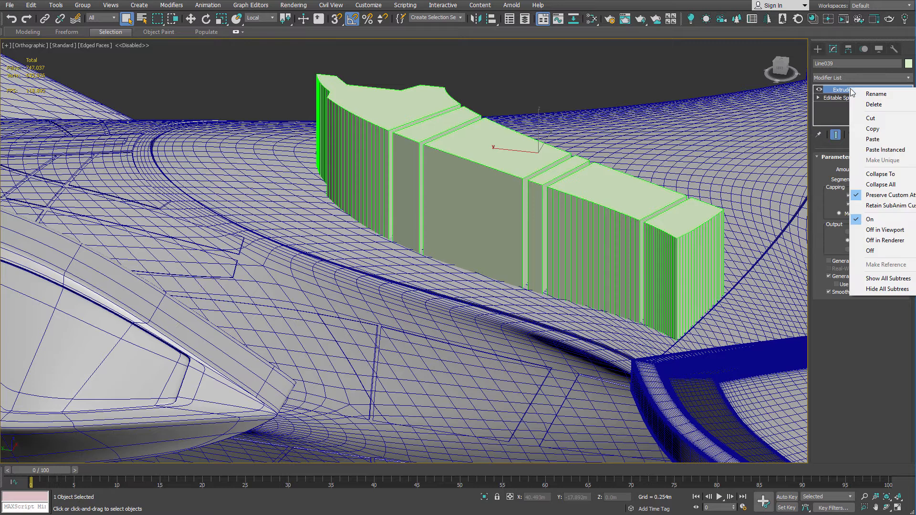
{"action": "left_click", "coordinate": [873, 129]}
{"action": "middle_click_drag", "start_coordinate": [511, 88], "coordinate": [495, 110], "text": "alt"}
{"action": "key", "text": "w"}
{"action": "left_click_drag", "start_coordinate": [527, 124], "coordinate": [527, 142]}
{"action": "scroll", "coordinate": [313, 62], "scroll_direction": "up", "scroll_amount": 4}
{"action": "key", "text": "q"}
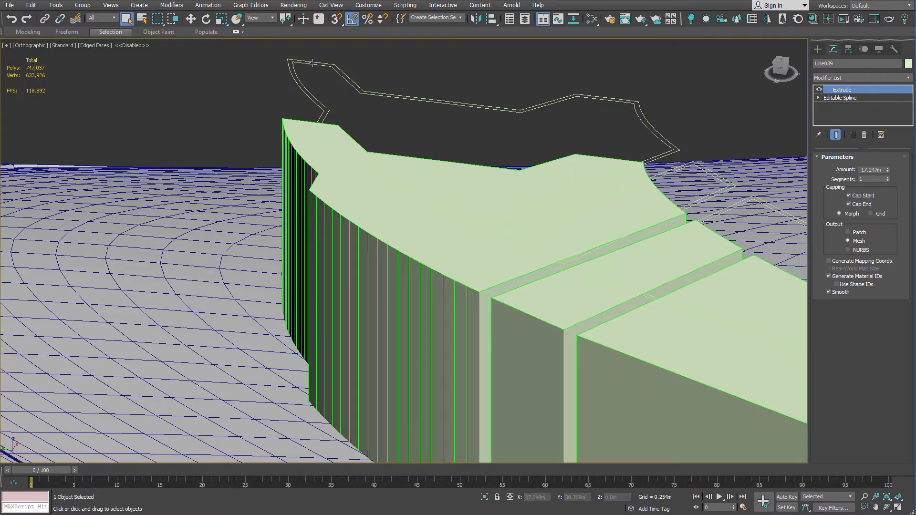
Paste the copied Extrude modifier onto Shape001 and lower that extruded block slightly along the vertical axis
{"action": "left_click", "coordinate": [319, 63]}
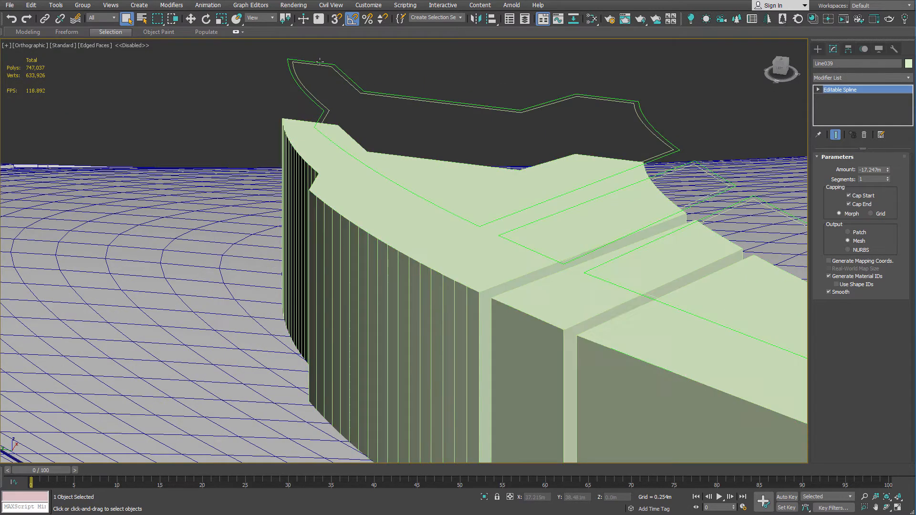
{"action": "right_click", "coordinate": [862, 90]}
{"action": "left_click", "coordinate": [866, 97]}
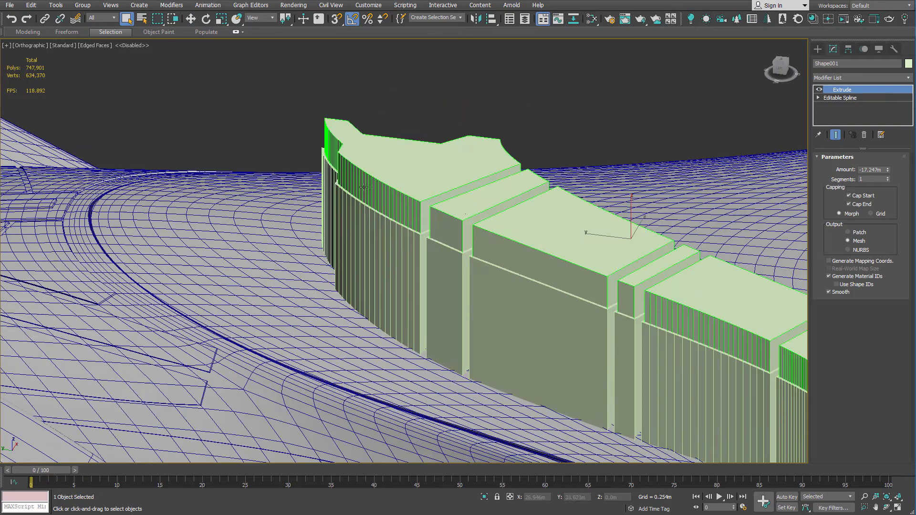
{"action": "middle_click_drag", "start_coordinate": [465, 209], "coordinate": [464, 211]}
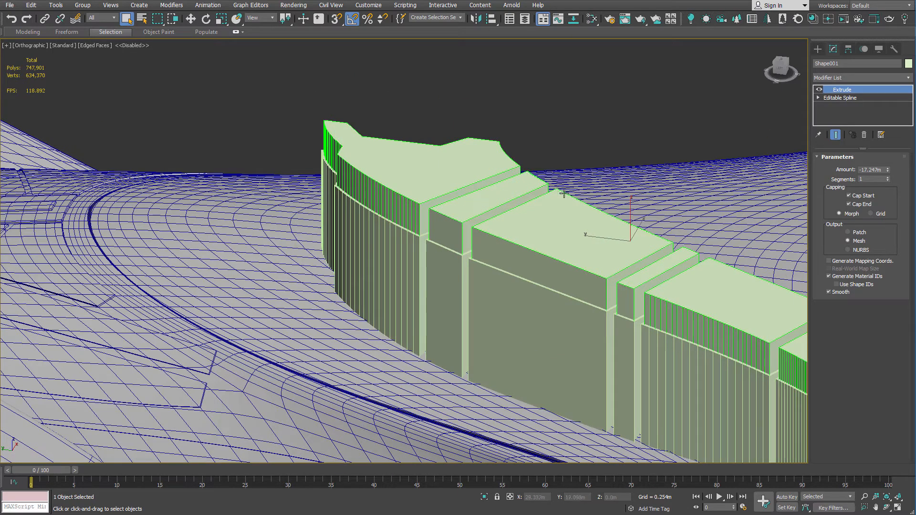
{"action": "key", "text": "w"}
{"action": "left_click_drag", "start_coordinate": [628, 218], "coordinate": [628, 231]}
{"action": "key", "text": "q"}
Paste the copied Extrude modifier onto the innermost panel outlines, Shape002
{"action": "left_click", "coordinate": [486, 141]}
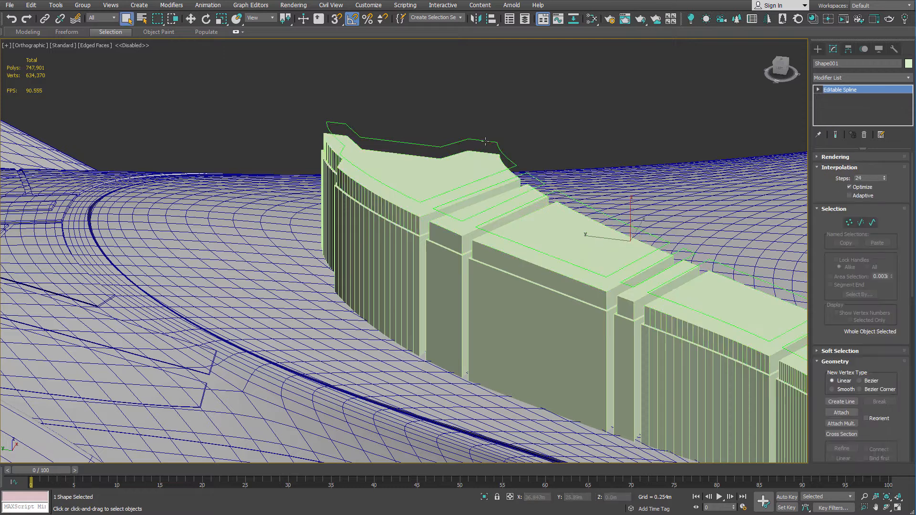
{"action": "right_click", "coordinate": [849, 87]}
{"action": "left_click", "coordinate": [852, 88]}
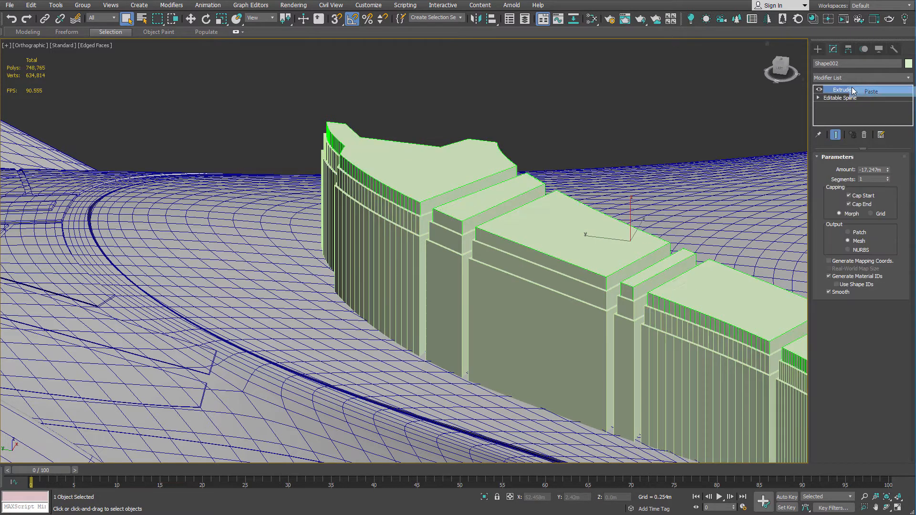
Examine the three stacked panel extrusions over the hull neck and the nested panel outlines in the hull mesh
{"action": "middle_click_drag", "start_coordinate": [420, 100], "coordinate": [345, 56]}
{"action": "scroll", "coordinate": [477, 117], "scroll_direction": "down", "scroll_amount": 3}
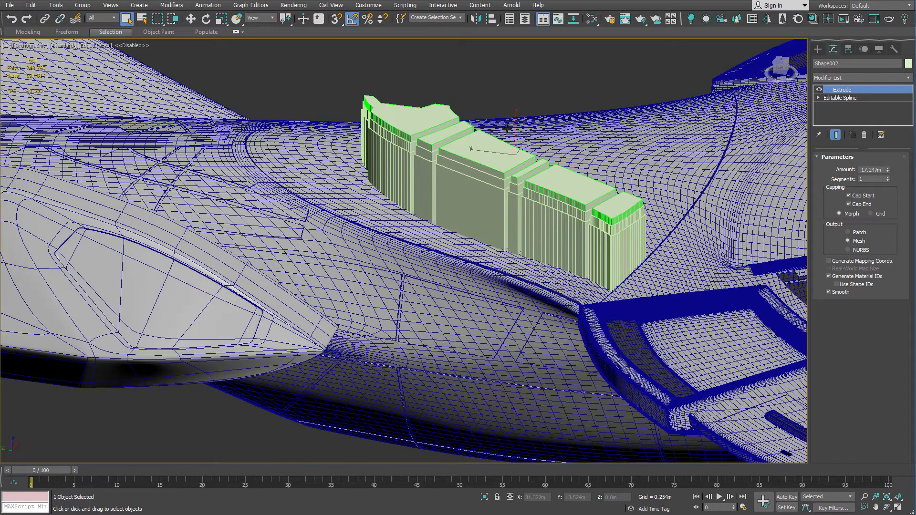
{"action": "mouse_move", "coordinate": [515, 140]}
{"action": "middle_mouse_down", "text": "alt"}
{"action": "mouse_move", "coordinate": [518, 156]}
{"action": "mouse_move", "coordinate": [506, 156]}
{"action": "mouse_move", "coordinate": [514, 132]}
{"action": "middle_mouse_up", "text": "alt"}
{"action": "scroll", "coordinate": [514, 132], "scroll_direction": "up", "scroll_amount": 4}
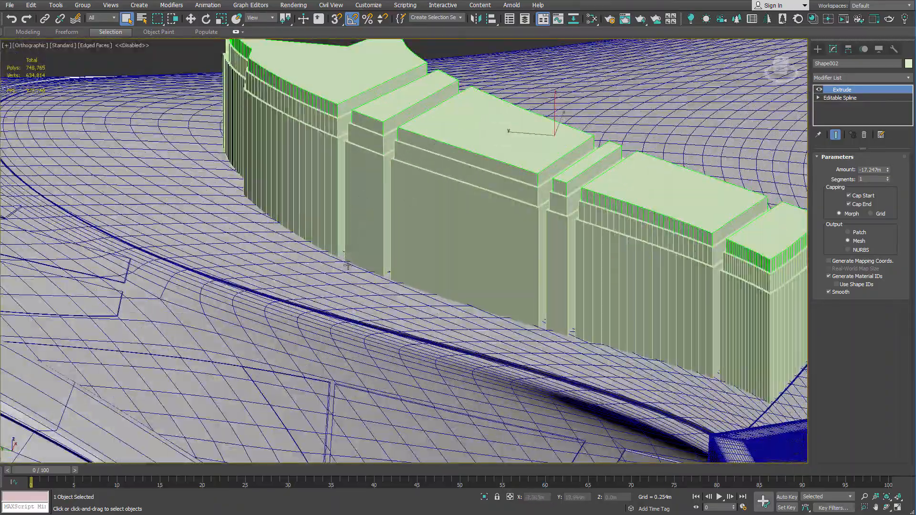
{"action": "scroll", "coordinate": [349, 266], "scroll_direction": "down", "scroll_amount": 5}
{"action": "scroll", "coordinate": [357, 269], "scroll_direction": "up", "scroll_amount": 3}
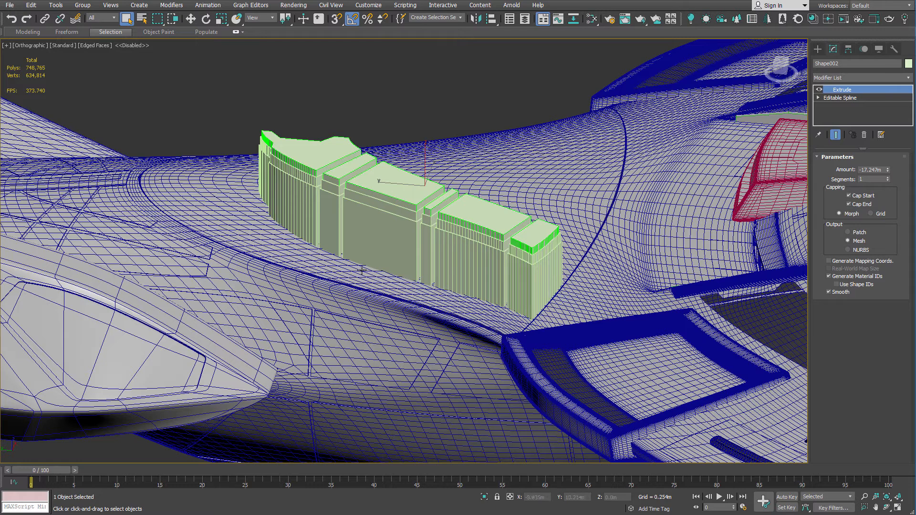
{"action": "scroll", "coordinate": [344, 214], "scroll_direction": "up", "scroll_amount": 4}
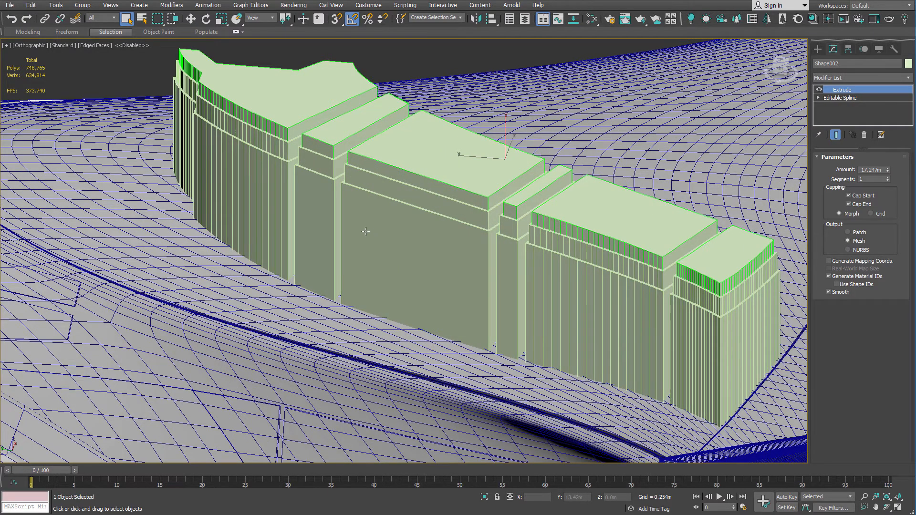
{"action": "scroll", "coordinate": [422, 222], "scroll_direction": "down", "scroll_amount": 5}
{"action": "middle_click_drag", "start_coordinate": [498, 220], "coordinate": [460, 214], "text": "alt"}
{"action": "scroll", "coordinate": [459, 215], "scroll_direction": "up", "scroll_amount": 2}
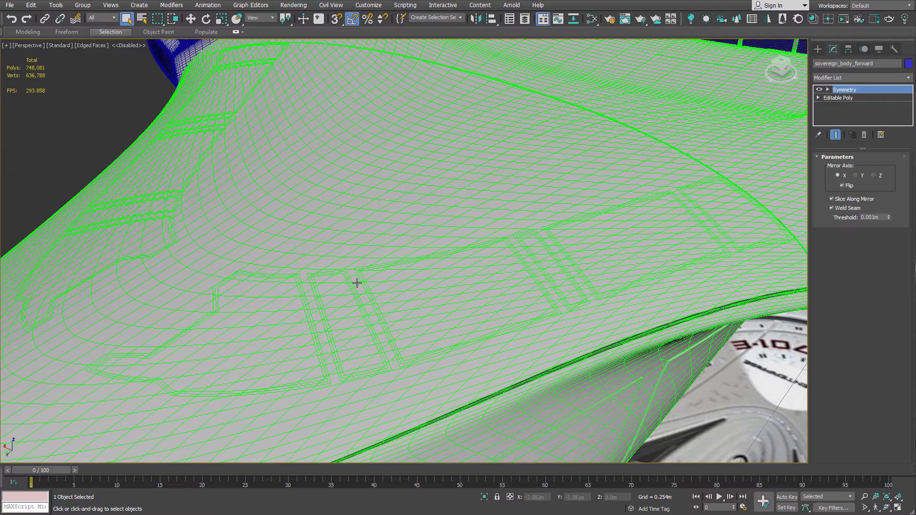
{"action": "scroll", "coordinate": [357, 283], "scroll_direction": "up", "scroll_amount": 5}
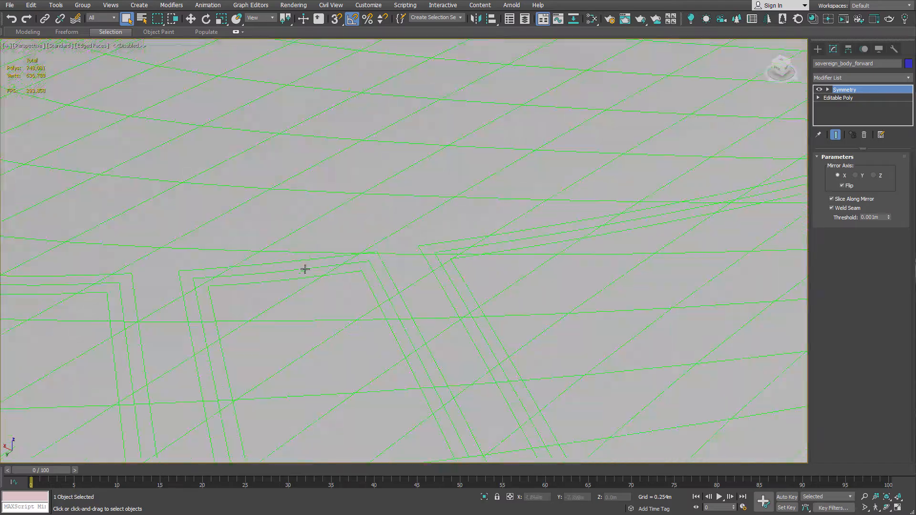
Enter polygon editing on the forward hull body's Editable Poly and make selections ignore backfacing polygons
{"action": "scroll", "coordinate": [464, 273], "scroll_direction": "down", "scroll_amount": 6}
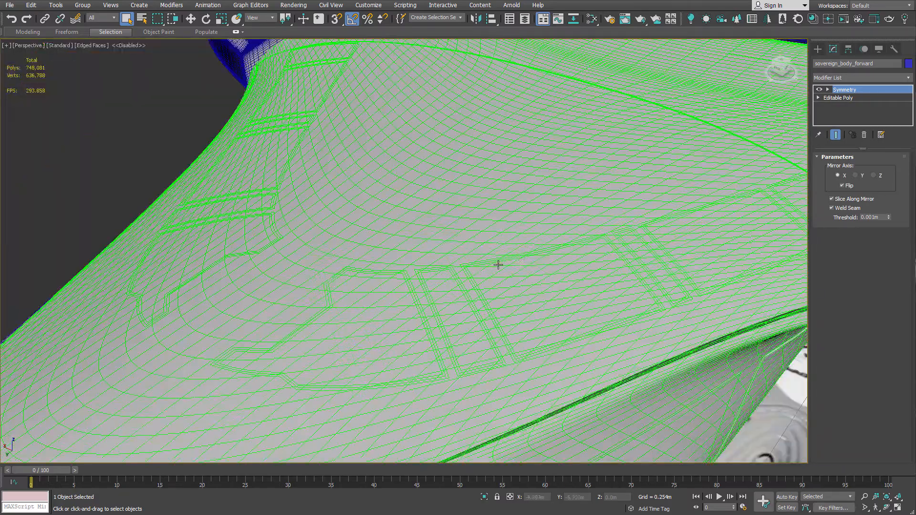
{"action": "middle_click_drag", "start_coordinate": [536, 258], "coordinate": [476, 247], "text": "alt"}
{"action": "scroll", "coordinate": [385, 253], "scroll_direction": "up", "scroll_amount": 5}
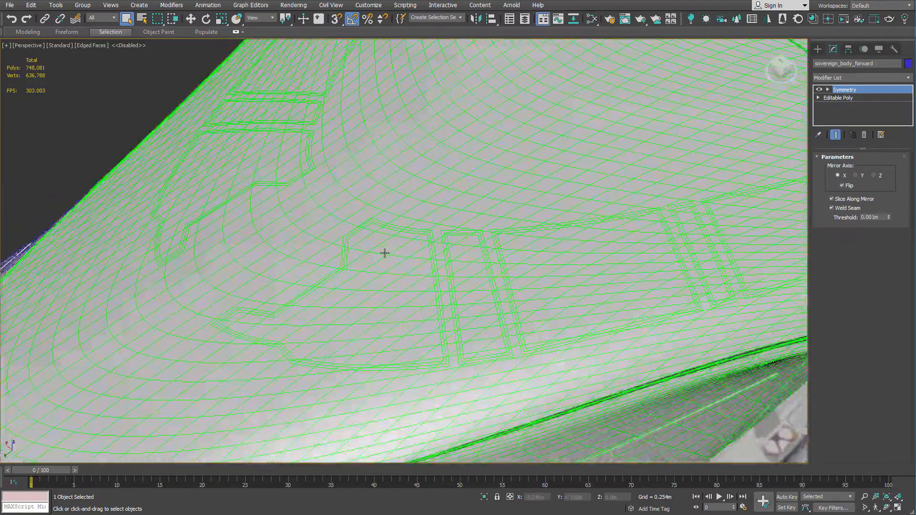
{"action": "left_click", "coordinate": [859, 98]}
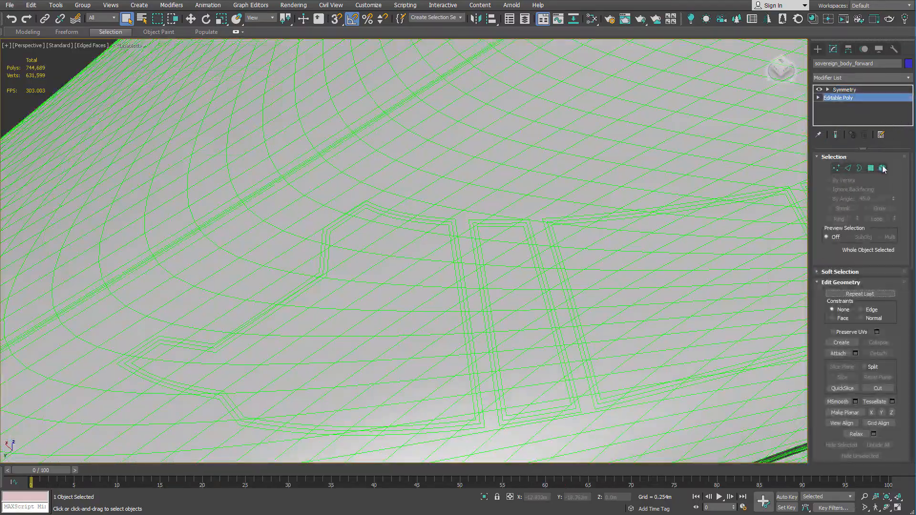
{"action": "left_click", "coordinate": [872, 168]}
{"action": "scroll", "coordinate": [366, 208], "scroll_direction": "up", "scroll_amount": 3}
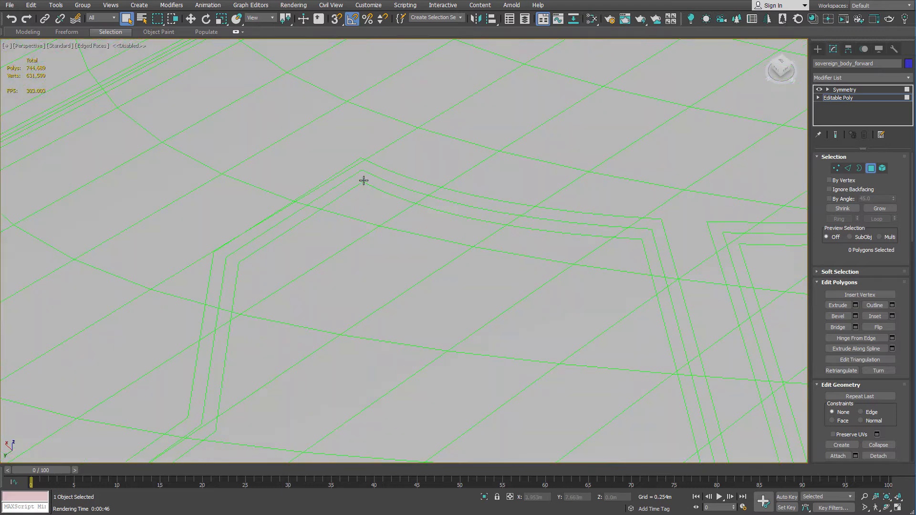
{"action": "left_click", "coordinate": [830, 189]}
Select the inner and border polygons around the upper corner of the notched panel, including both thin outline strips
{"action": "left_click", "coordinate": [353, 245]}
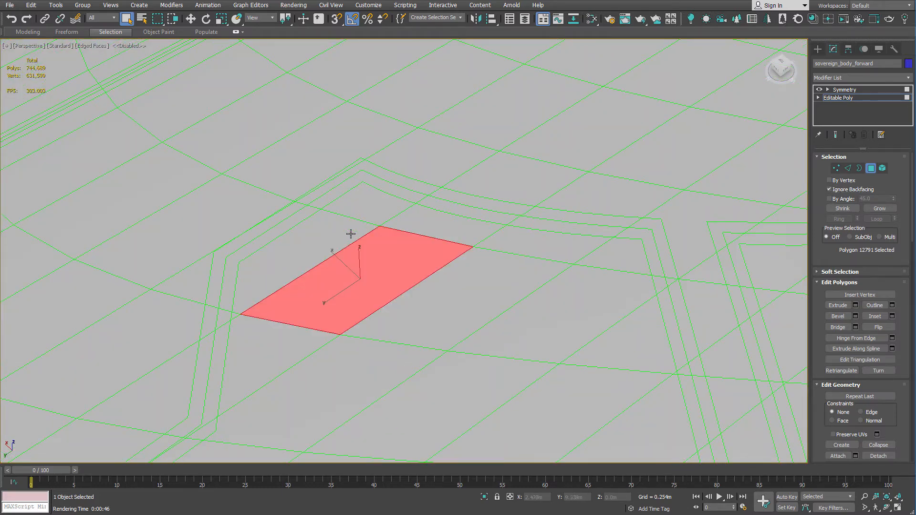
{"action": "left_click", "coordinate": [348, 234], "text": "ctrl"}
{"action": "left_click", "coordinate": [370, 198], "text": "ctrl"}
{"action": "left_click", "coordinate": [378, 172], "text": "ctrl"}
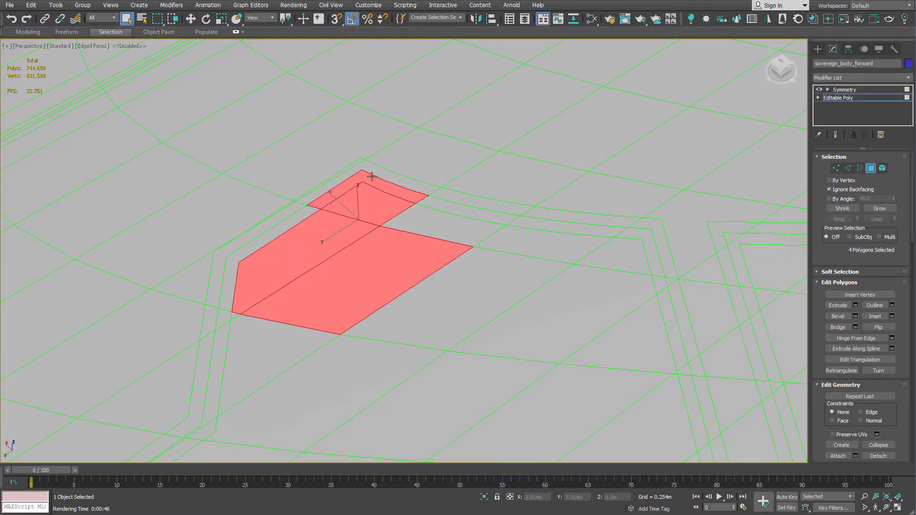
{"action": "left_click", "coordinate": [383, 177], "text": "ctrl"}
{"action": "left_click", "coordinate": [475, 203], "text": "ctrl"}
{"action": "left_click", "coordinate": [468, 210], "text": "ctrl"}
{"action": "left_click", "coordinate": [403, 223], "text": "ctrl"}
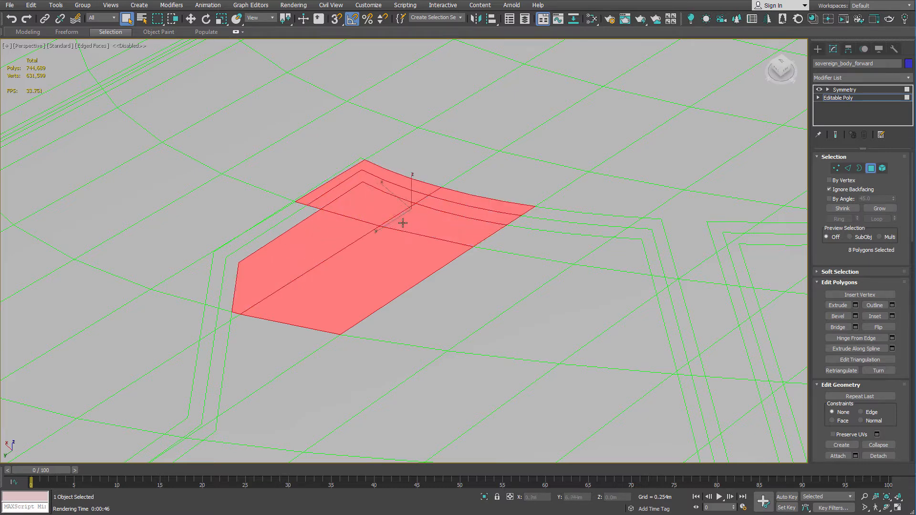
Add the border strip and adjoining inner polygons down the notched panel's short angled side to the selection
{"action": "left_click", "coordinate": [290, 220], "text": "ctrl"}
{"action": "left_click", "coordinate": [222, 260], "text": "ctrl"}
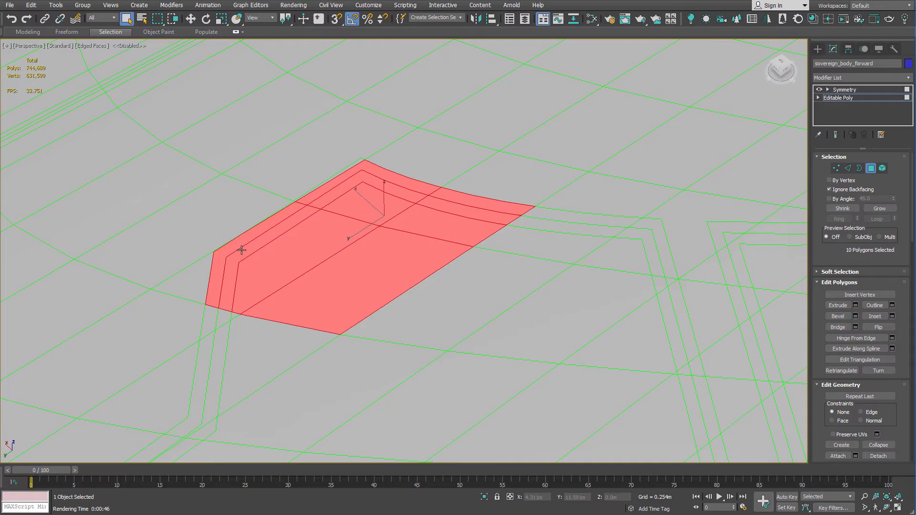
{"action": "left_click", "coordinate": [212, 323], "text": "ctrl"}
{"action": "left_click", "coordinate": [223, 322], "text": "ctrl"}
{"action": "left_click", "coordinate": [240, 333], "text": "ctrl"}
{"action": "left_click", "coordinate": [235, 316], "text": "ctrl"}
Extend the selection along the notched panel's curved upper edge and around the corner facing the neighbouring narrow panel
{"action": "scroll", "coordinate": [449, 284], "scroll_direction": "down", "scroll_amount": 4}
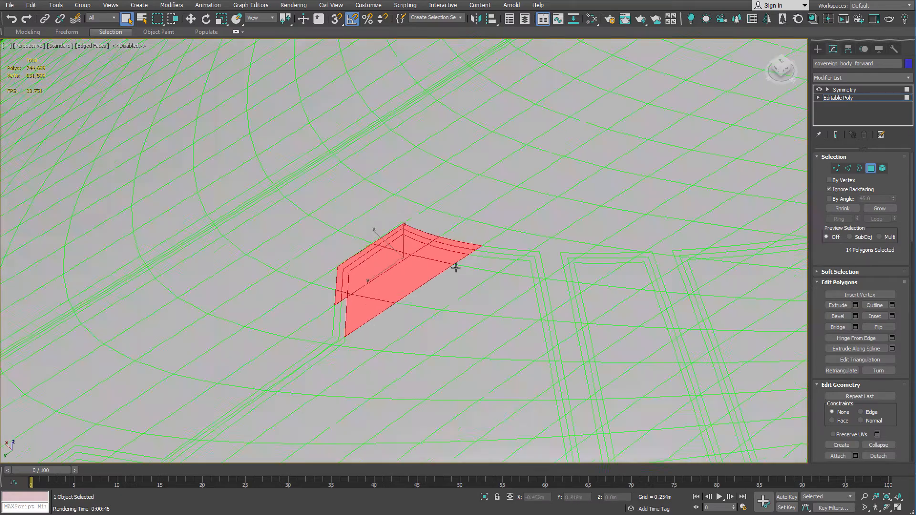
{"action": "scroll", "coordinate": [456, 268], "scroll_direction": "down", "scroll_amount": 2}
{"action": "scroll", "coordinate": [401, 225], "scroll_direction": "up", "scroll_amount": 6}
{"action": "left_click", "coordinate": [449, 187], "text": "ctrl"}
{"action": "left_click", "coordinate": [477, 176], "text": "ctrl"}
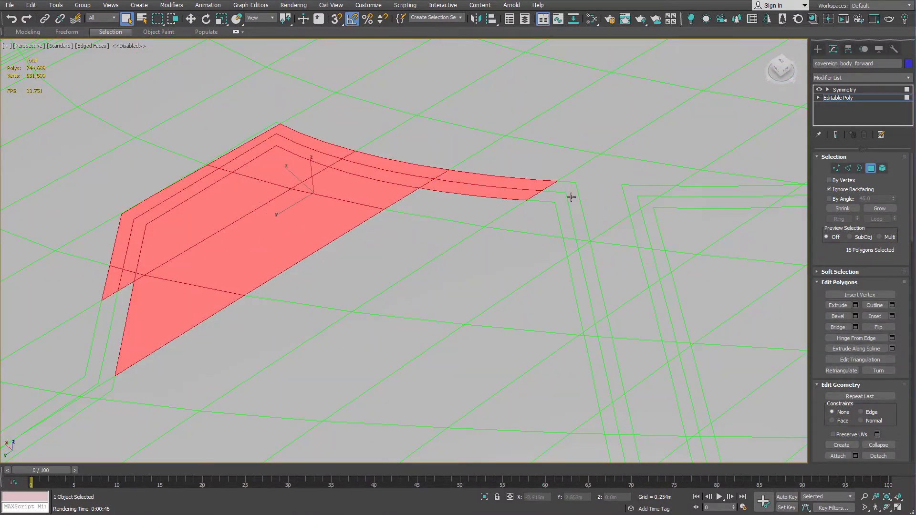
{"action": "left_click", "coordinate": [572, 200], "text": "ctrl"}
{"action": "left_click", "coordinate": [552, 205], "text": "ctrl"}
{"action": "left_click", "coordinate": [516, 215], "text": "ctrl"}
{"action": "left_click", "coordinate": [458, 203], "text": "ctrl"}
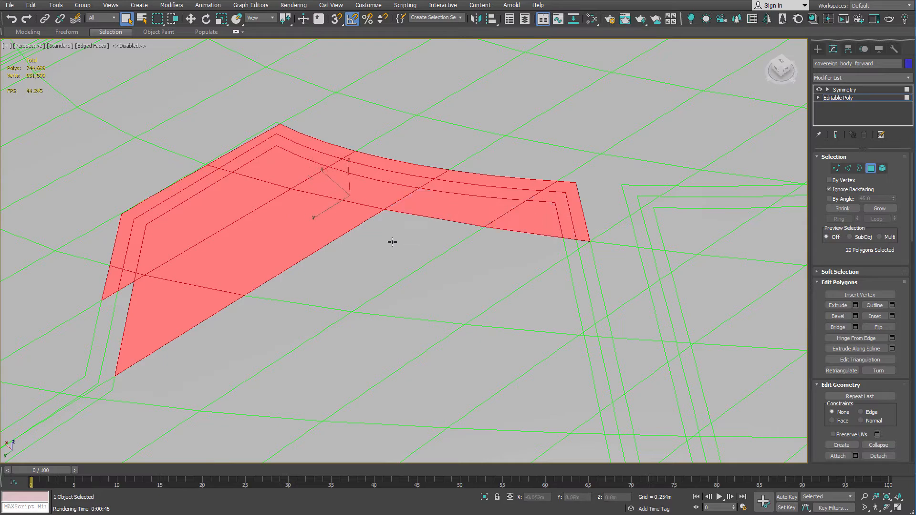
Add the notched panel's interior polygons and extend the selection to cover all six panels on the hull neck
{"action": "left_click", "coordinate": [393, 241], "text": "ctrl"}
{"action": "left_click", "coordinate": [439, 307], "text": "ctrl"}
{"action": "left_click", "coordinate": [466, 393], "text": "ctrl"}
{"action": "left_click", "coordinate": [310, 362], "text": "ctrl"}
{"action": "left_click", "coordinate": [231, 333], "text": "ctrl"}
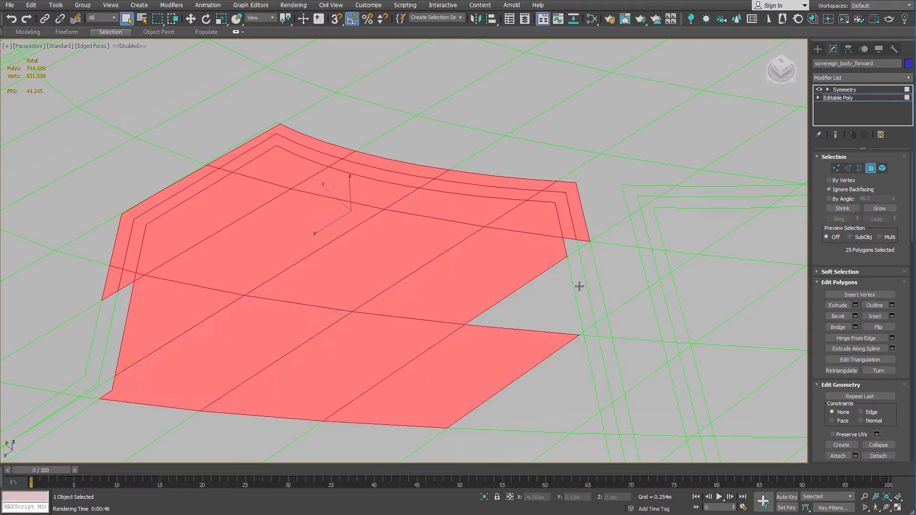
{"action": "left_click", "coordinate": [546, 296], "text": "ctrl"}
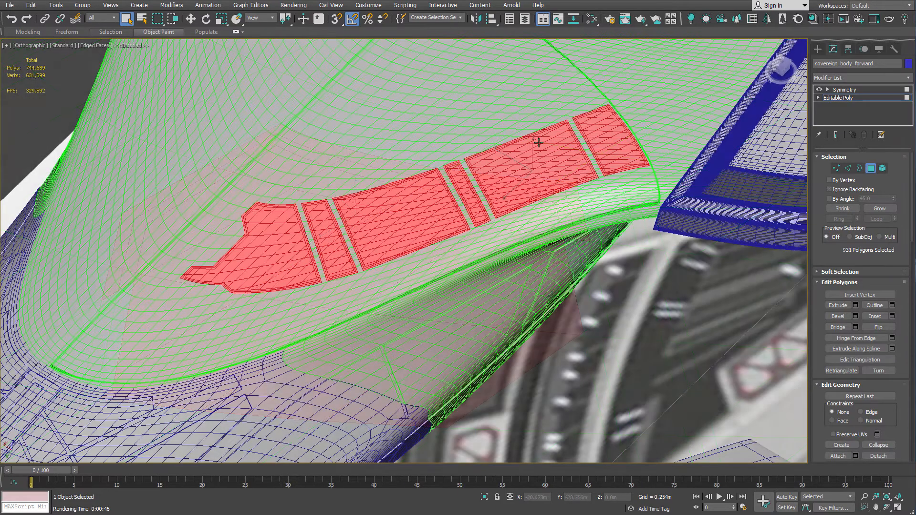
Open the Extrude Polygons settings for the selected panel polygons
{"action": "scroll", "coordinate": [387, 198], "scroll_direction": "up", "scroll_amount": 2}
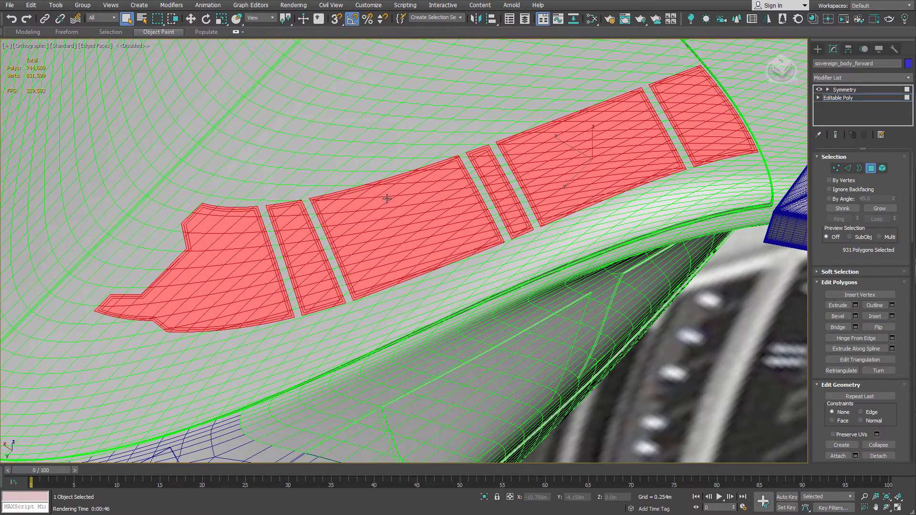
{"action": "middle_click_drag", "start_coordinate": [533, 166], "coordinate": [558, 199], "text": "alt"}
{"action": "scroll", "coordinate": [558, 199], "scroll_direction": "up", "scroll_amount": 3}
{"action": "scroll", "coordinate": [554, 201], "scroll_direction": "up", "scroll_amount": 2}
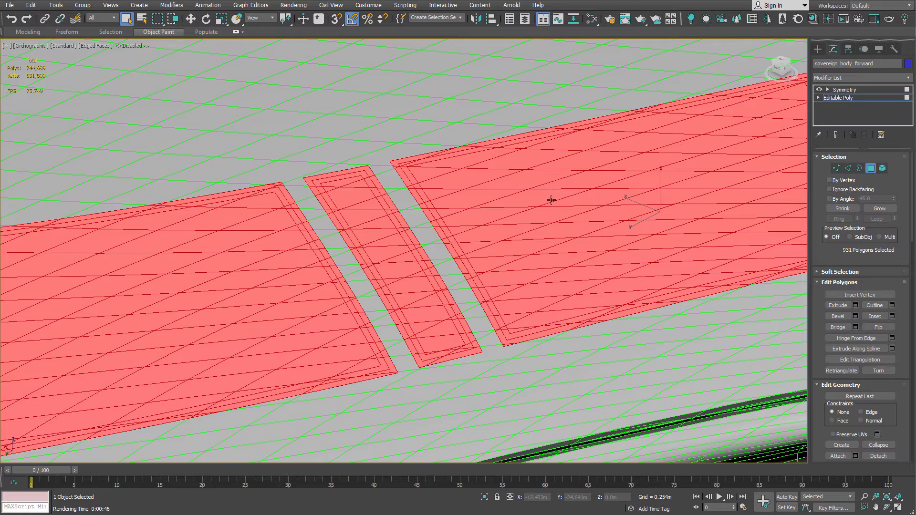
{"action": "right_click", "coordinate": [551, 200]}
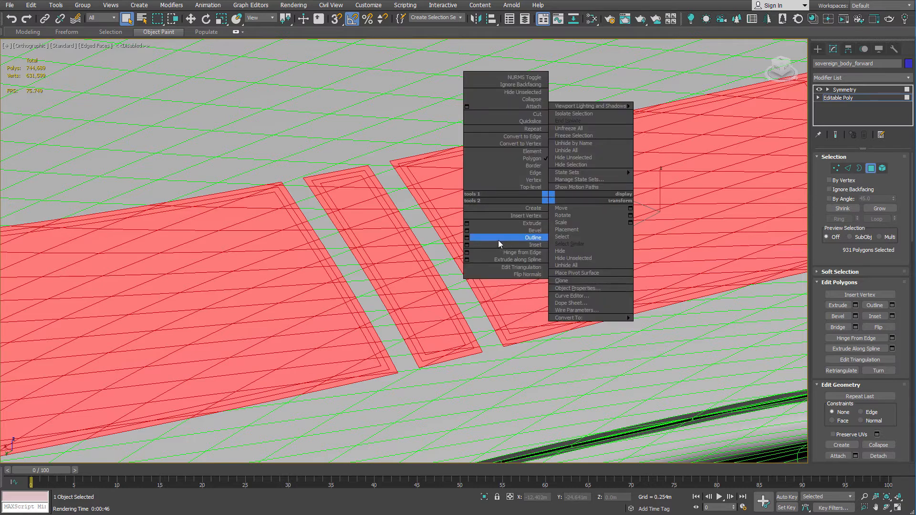
{"action": "left_click", "coordinate": [467, 223]}
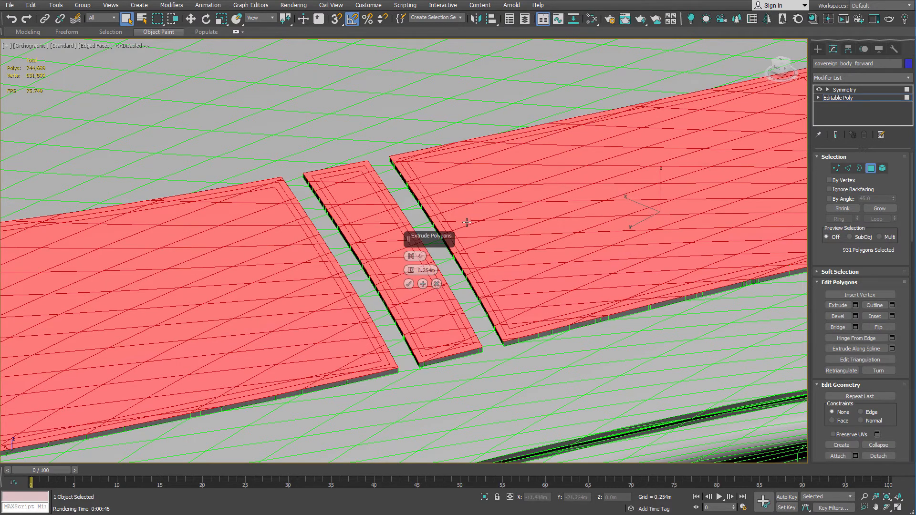
Try an exaggerated extrusion height of about 7.9 m on the panels and inspect the raised blocks without edged faces
{"action": "left_click_drag", "start_coordinate": [410, 270], "coordinate": [394, 28]}
{"action": "scroll", "coordinate": [286, 190], "scroll_direction": "down", "scroll_amount": 10}
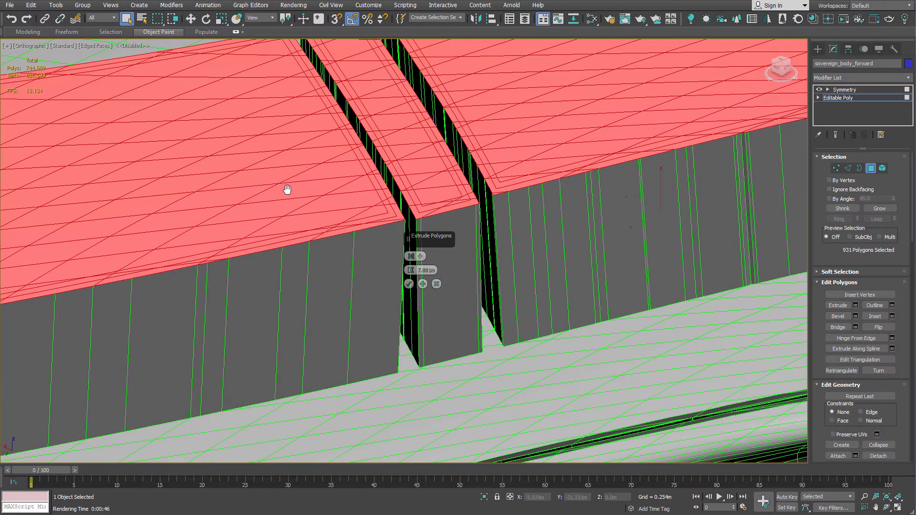
{"action": "key", "text": "F4"}
{"action": "middle_click_drag", "start_coordinate": [299, 206], "coordinate": [490, 210], "text": "alt"}
{"action": "scroll", "coordinate": [247, 280], "scroll_direction": "up", "scroll_amount": 4}
{"action": "middle_click_drag", "start_coordinate": [299, 207], "coordinate": [130, 196], "text": "alt"}
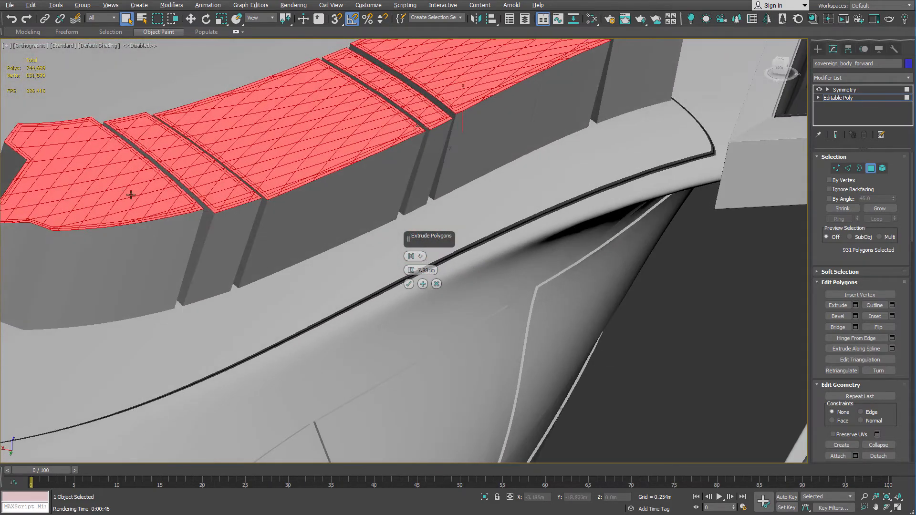
Set the panel extrusion height to 0.07 m, compare with the reference photo, and apply the extrusion
{"action": "left_click", "coordinate": [420, 268]}
{"action": "type", "text": "0.07"}
{"action": "key", "text": "Return"}
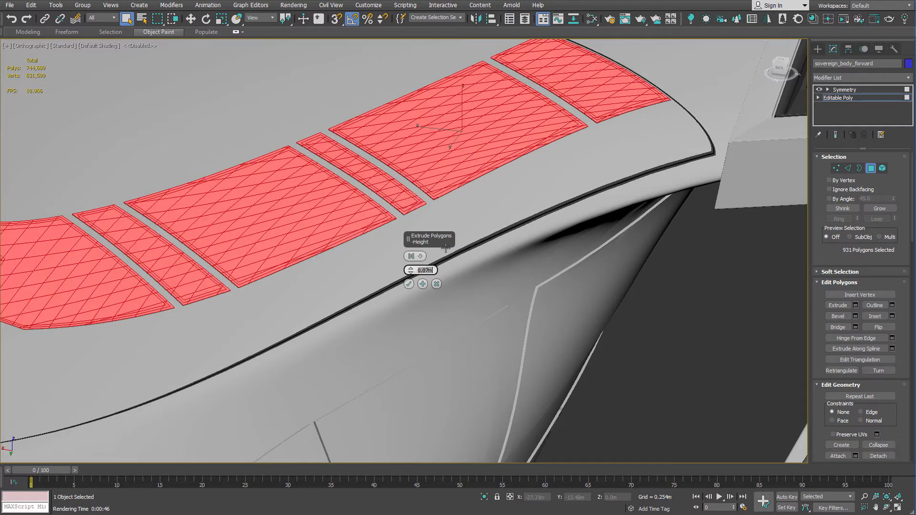
{"action": "middle_click_drag", "start_coordinate": [391, 177], "coordinate": [364, 185], "text": "alt"}
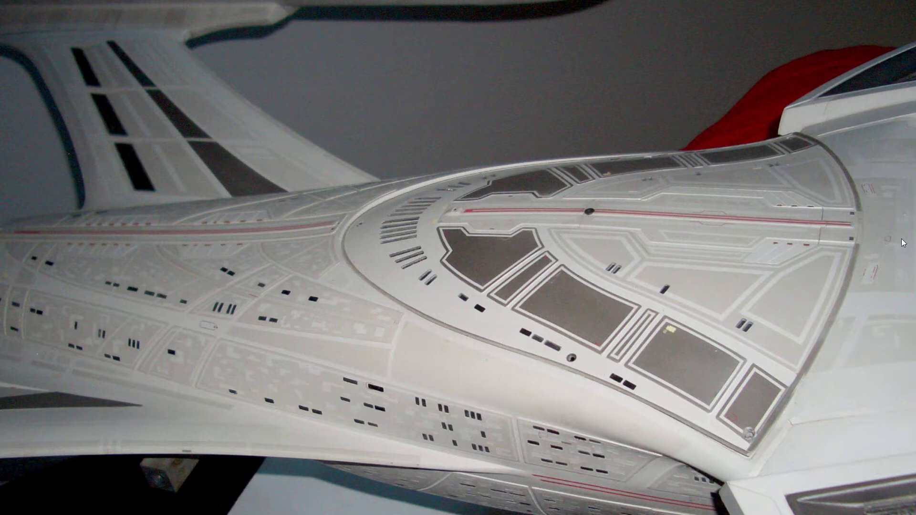
{"action": "key", "text": "alt+Tab"}
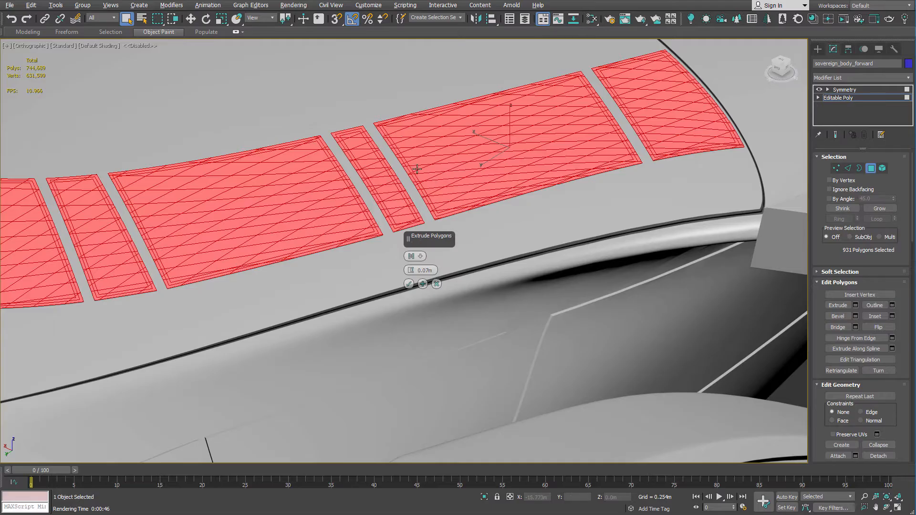
{"action": "middle_click_drag", "start_coordinate": [399, 158], "coordinate": [358, 149], "text": "alt"}
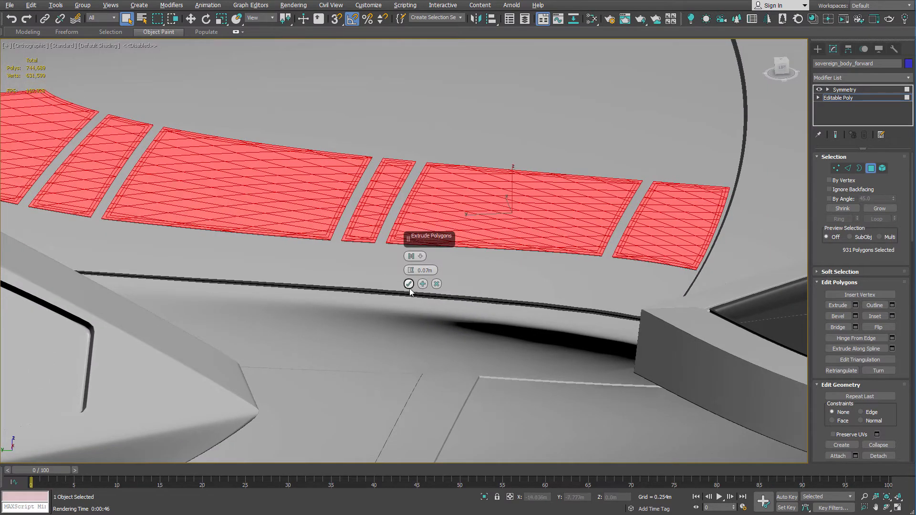
{"action": "left_click", "coordinate": [409, 283]}
Assign the dark_gray material to the extruded panel polygons and check their material ID settings
{"action": "middle_click_drag", "start_coordinate": [272, 161], "coordinate": [455, 188]}
{"action": "middle_click_drag", "start_coordinate": [270, 161], "coordinate": [402, 206], "text": "alt"}
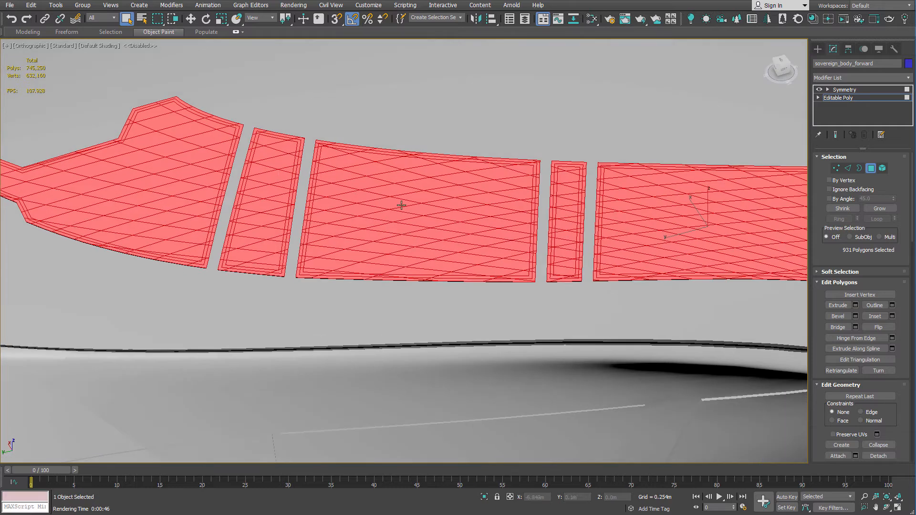
{"action": "key", "text": "m"}
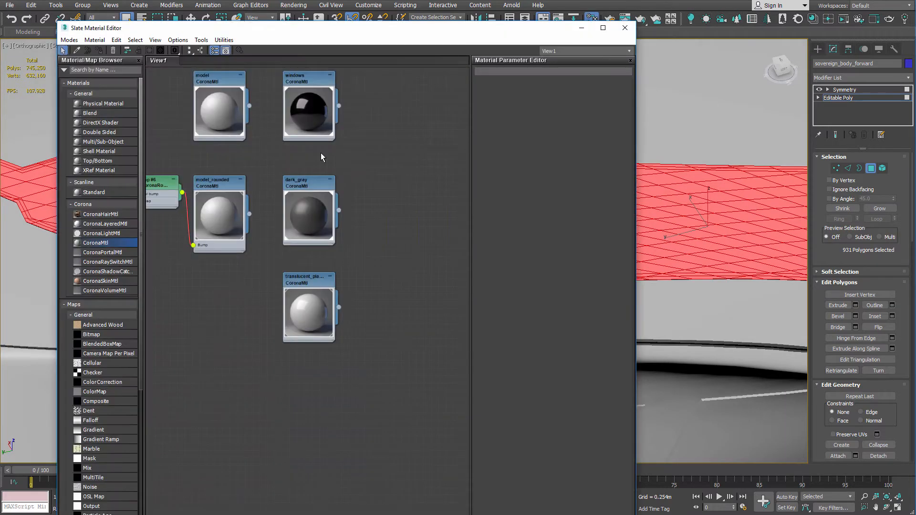
{"action": "left_click", "coordinate": [301, 185]}
{"action": "right_click", "coordinate": [303, 184]}
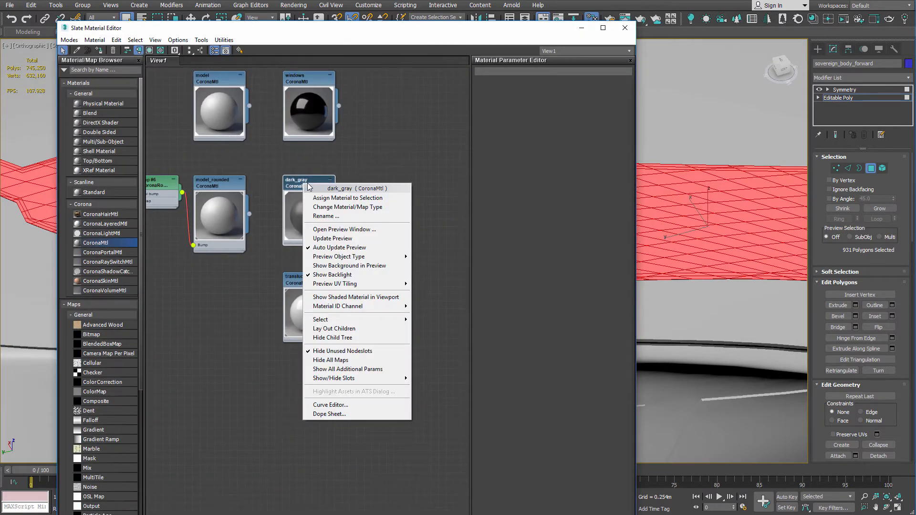
{"action": "left_click", "coordinate": [331, 198]}
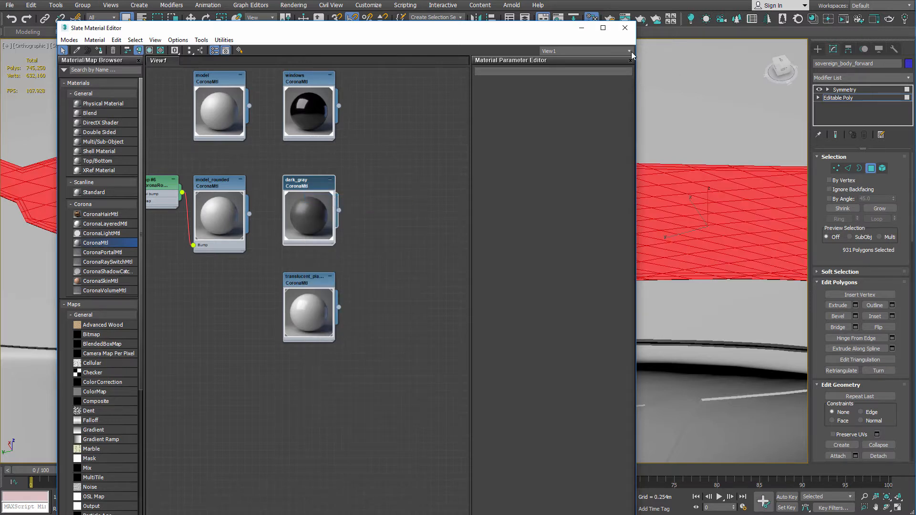
{"action": "left_click", "coordinate": [627, 26]}
{"action": "left_click_drag", "start_coordinate": [913, 178], "coordinate": [914, 280]}
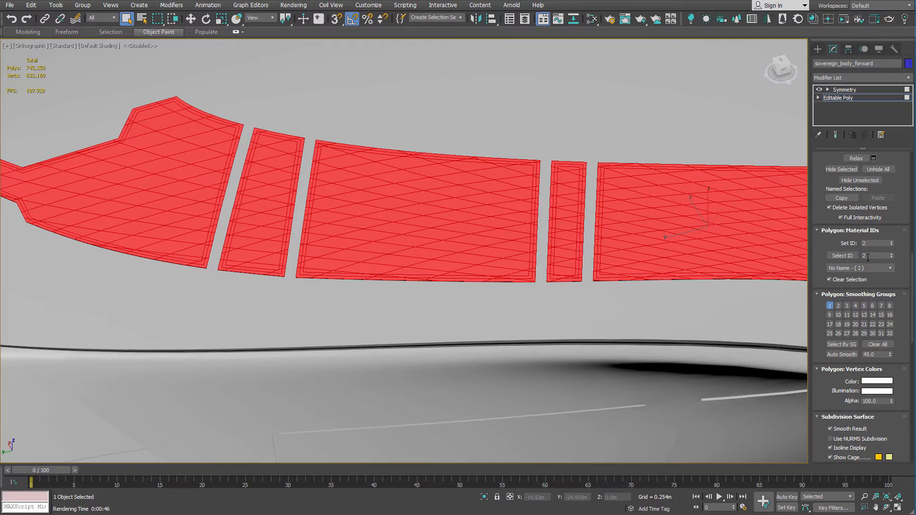
{"action": "left_click", "coordinate": [857, 259]}
With edged faces shown, select the thin strip between the notched panel's two inner outlines along its upper edge and angled side
{"action": "middle_click_drag", "start_coordinate": [248, 135], "coordinate": [533, 193]}
{"action": "scroll", "coordinate": [533, 193], "scroll_direction": "up", "scroll_amount": 5}
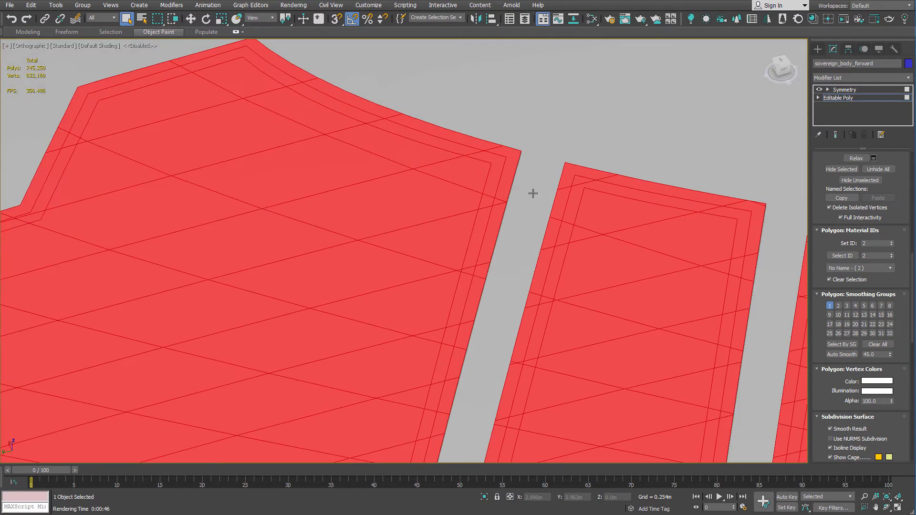
{"action": "left_click", "coordinate": [493, 176]}
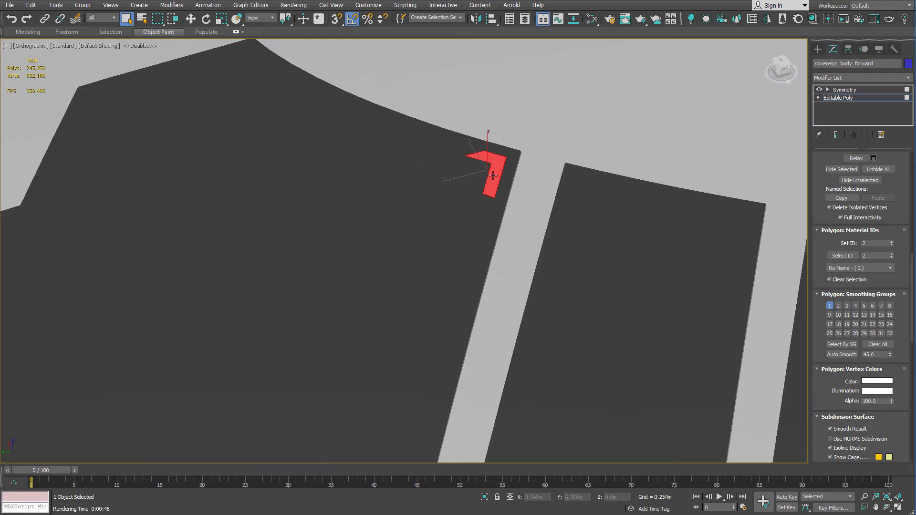
{"action": "key", "text": "F4"}
{"action": "middle_click_drag", "start_coordinate": [479, 146], "coordinate": [522, 163]}
{"action": "left_click", "coordinate": [483, 159], "text": "ctrl"}
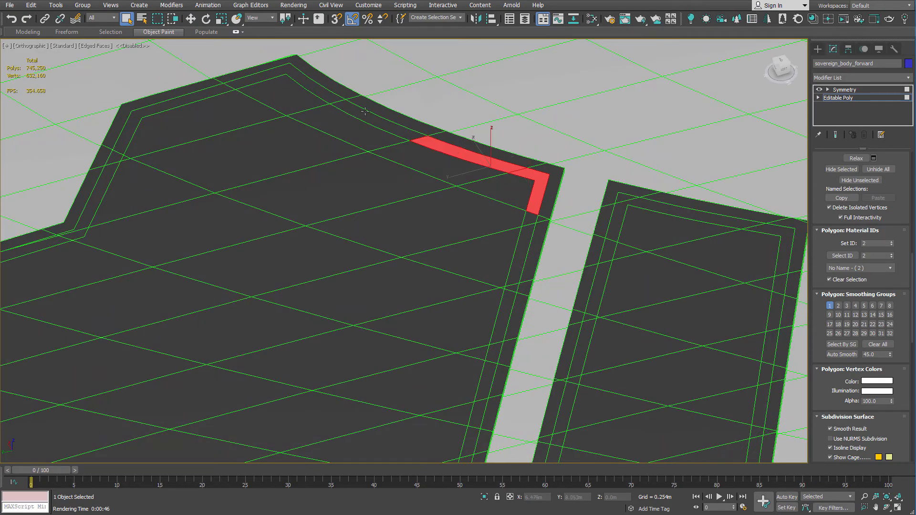
{"action": "left_click", "coordinate": [367, 115], "text": "ctrl"}
{"action": "left_click", "coordinate": [314, 88], "text": "ctrl"}
{"action": "left_click", "coordinate": [194, 98], "text": "ctrl"}
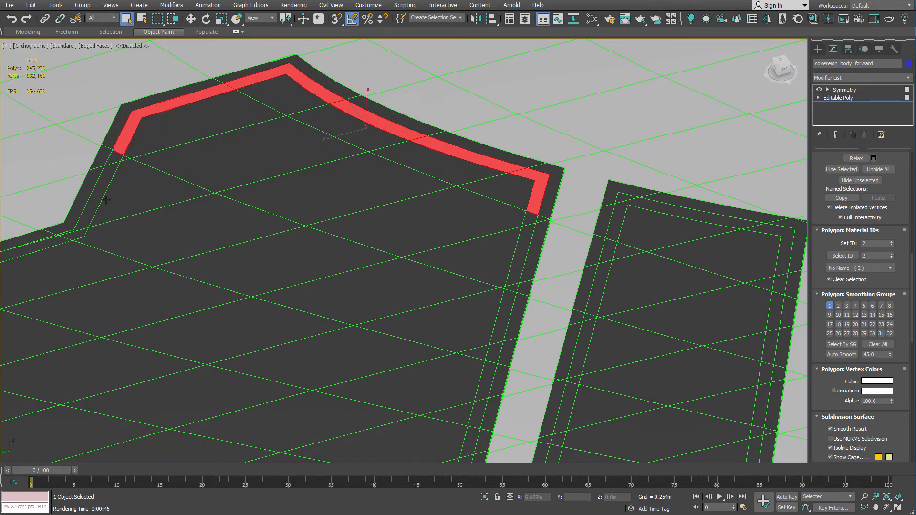
{"action": "left_click", "coordinate": [106, 190], "text": "ctrl"}
Extend the thin strip selection along the notched panel's remaining outline and around the inner borders of the other five panels
{"action": "middle_click_drag", "start_coordinate": [384, 158], "coordinate": [718, 111]}
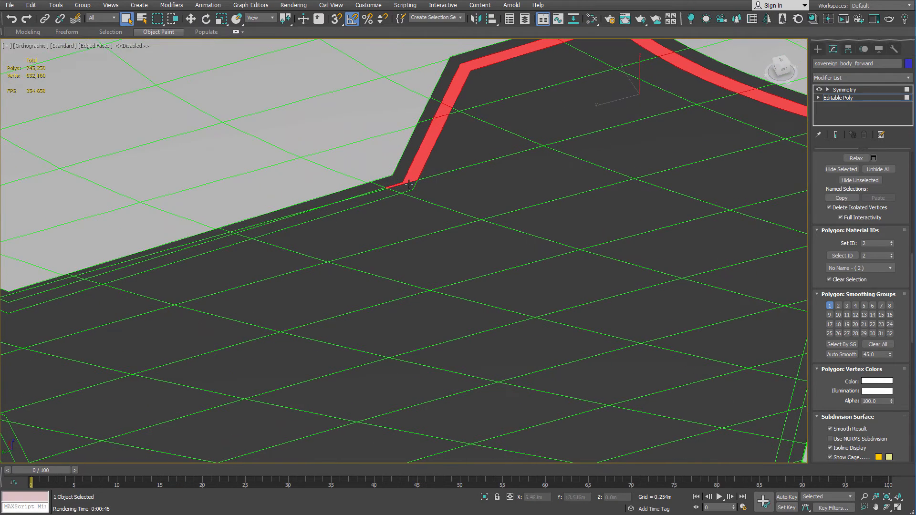
{"action": "left_click", "coordinate": [378, 199], "text": "ctrl"}
{"action": "left_click", "coordinate": [222, 246], "text": "ctrl"}
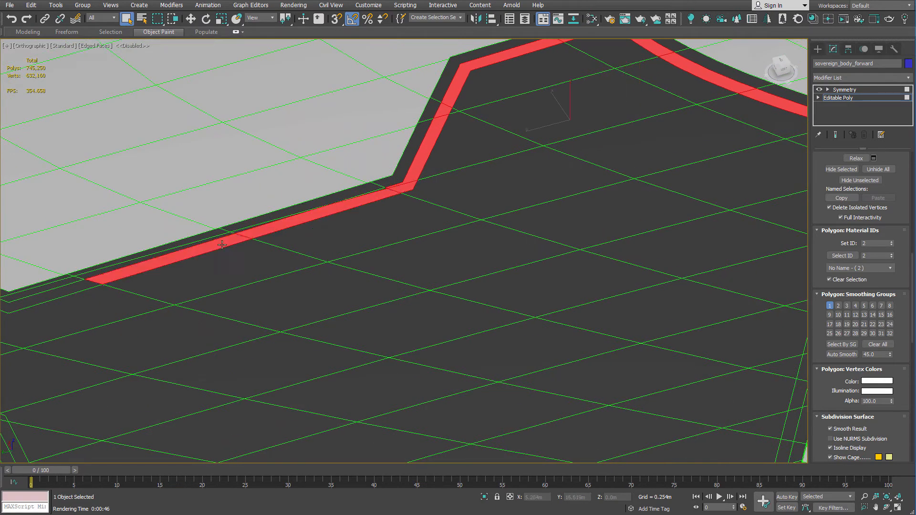
{"action": "left_click", "coordinate": [84, 285], "text": "ctrl"}
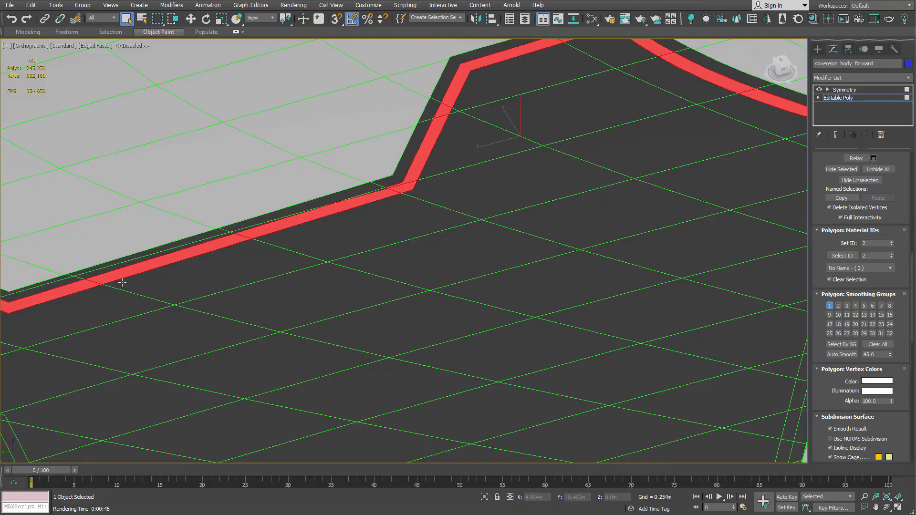
{"action": "middle_click_drag", "start_coordinate": [360, 216], "coordinate": [530, 208]}
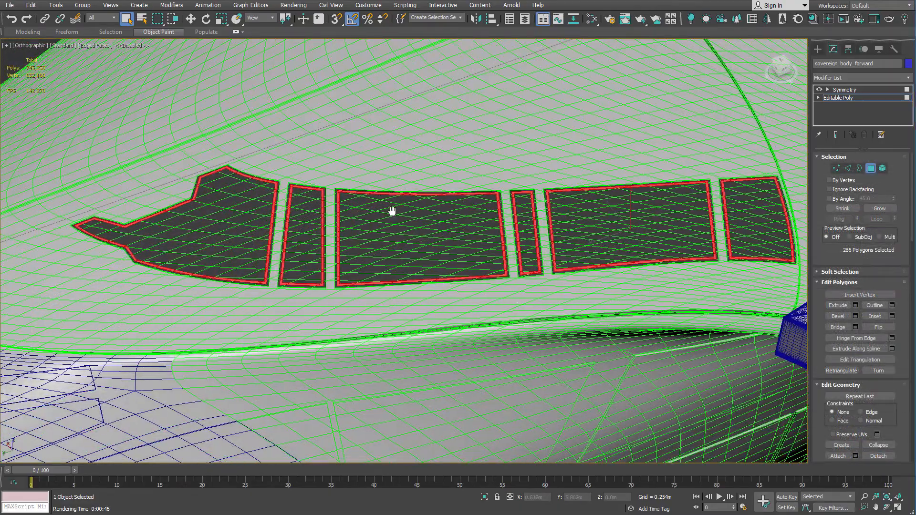
{"action": "scroll", "coordinate": [429, 212], "scroll_direction": "up", "scroll_amount": 5}
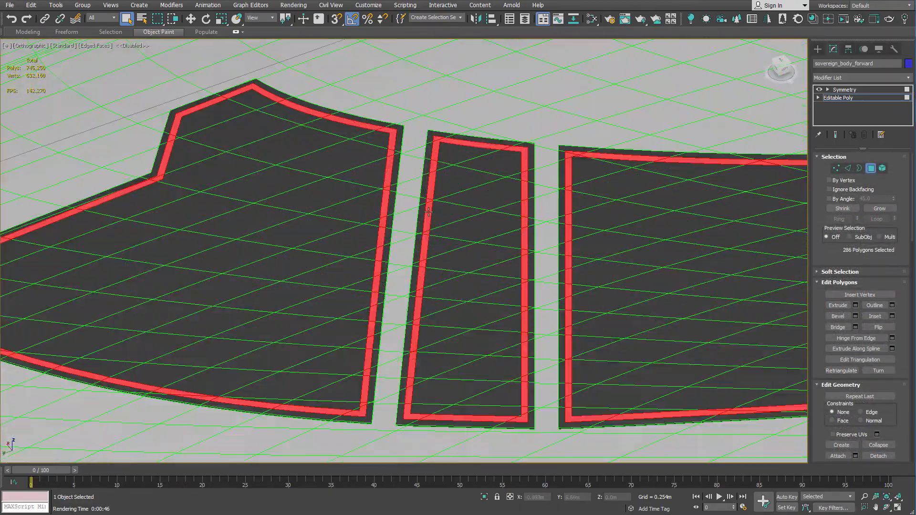
{"action": "scroll", "coordinate": [429, 212], "scroll_direction": "down", "scroll_amount": 8}
{"action": "scroll", "coordinate": [442, 222], "scroll_direction": "up", "scroll_amount": 8}
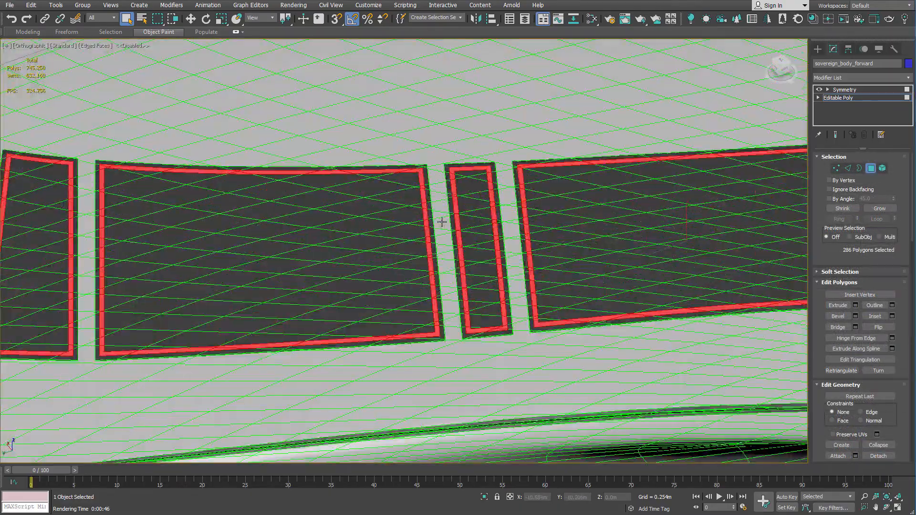
Assign the "model" CoronaMtl material to the selected border strips, then leave polygon editing and hide the edged faces
{"action": "key", "text": "m"}
{"action": "middle_click_drag", "start_coordinate": [203, 110], "coordinate": [294, 168]}
{"action": "right_click", "coordinate": [274, 172]}
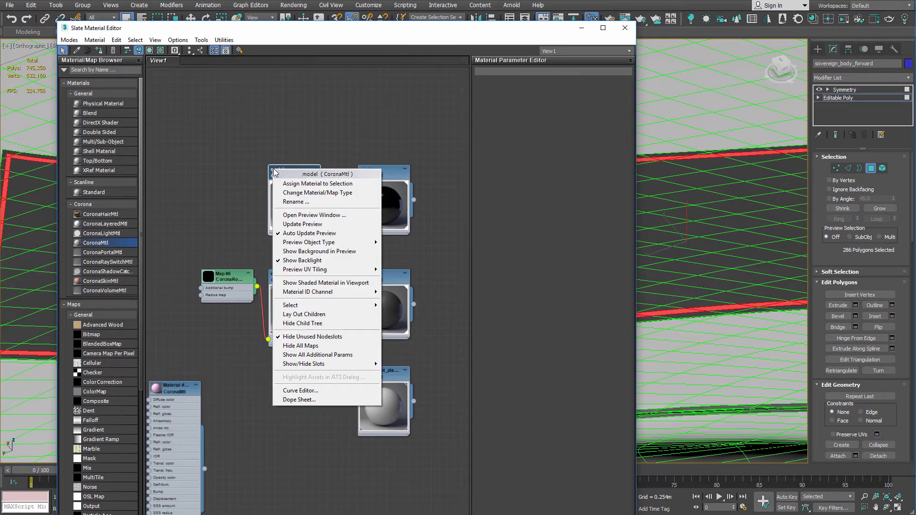
{"action": "left_click", "coordinate": [292, 186]}
{"action": "left_click", "coordinate": [626, 28]}
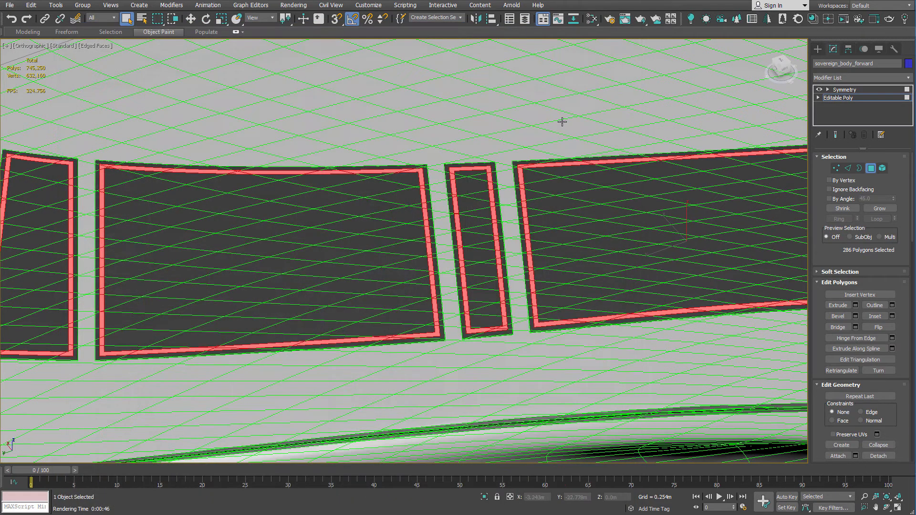
{"action": "key", "text": "d"}
{"action": "key", "text": "6"}
{"action": "key", "text": "F4"}
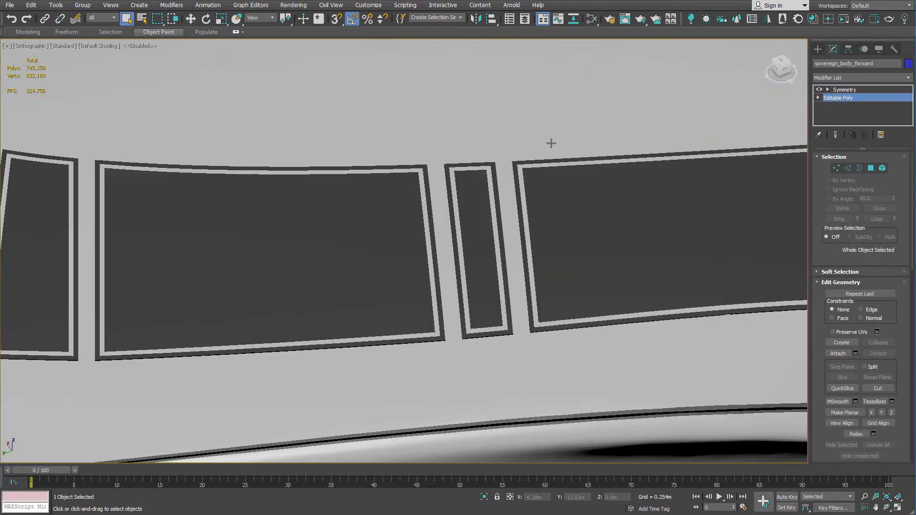
Inspect the bordered panels on both mirrored halves at the Symmetry level in perspective view and compare them with the reference photo
{"action": "scroll", "coordinate": [552, 152], "scroll_direction": "down", "scroll_amount": 5}
{"action": "middle_click_drag", "start_coordinate": [553, 169], "coordinate": [541, 170], "text": "alt"}
{"action": "middle_click_drag", "start_coordinate": [543, 113], "coordinate": [614, 310]}
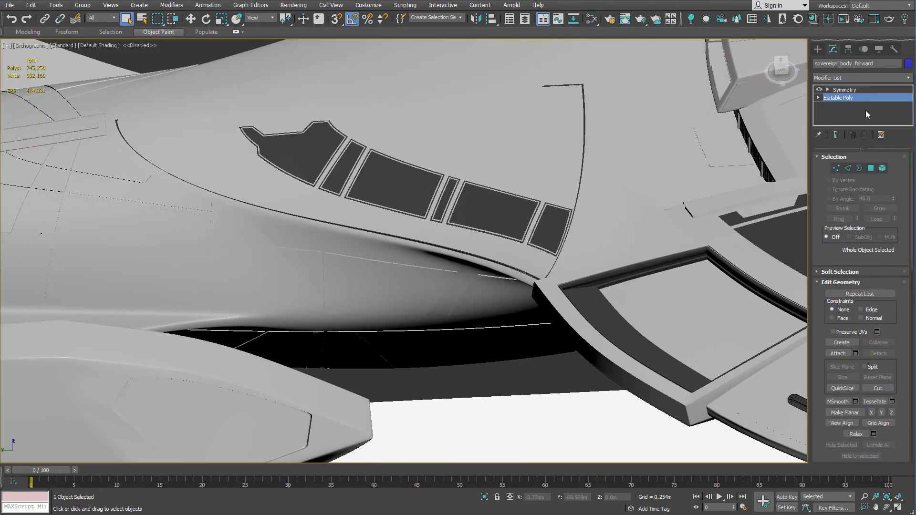
{"action": "left_click", "coordinate": [859, 90]}
{"action": "middle_click_drag", "start_coordinate": [501, 135], "coordinate": [444, 235]}
{"action": "scroll", "coordinate": [518, 243], "scroll_direction": "down", "scroll_amount": 3}
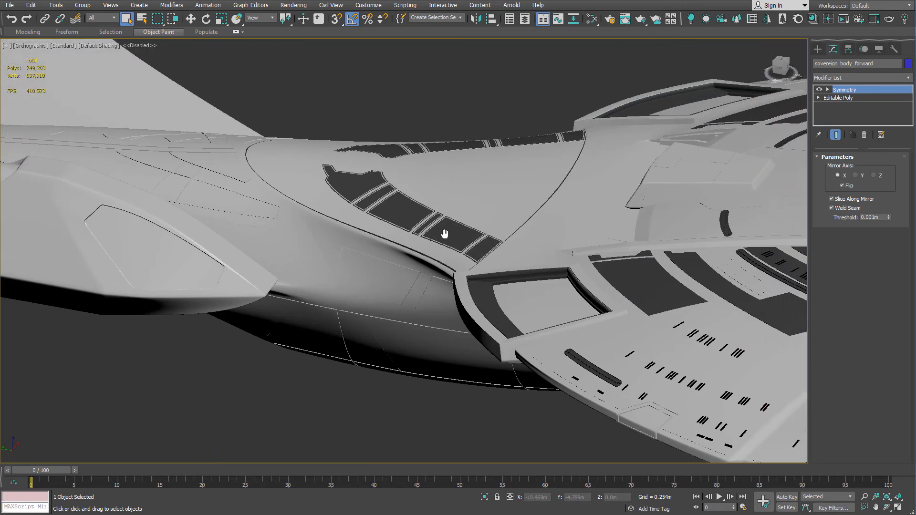
{"action": "key", "text": "p"}
{"action": "scroll", "coordinate": [434, 202], "scroll_direction": "up", "scroll_amount": 5}
{"action": "scroll", "coordinate": [434, 204], "scroll_direction": "down", "scroll_amount": 3}
{"action": "scroll", "coordinate": [433, 205], "scroll_direction": "up", "scroll_amount": 2}
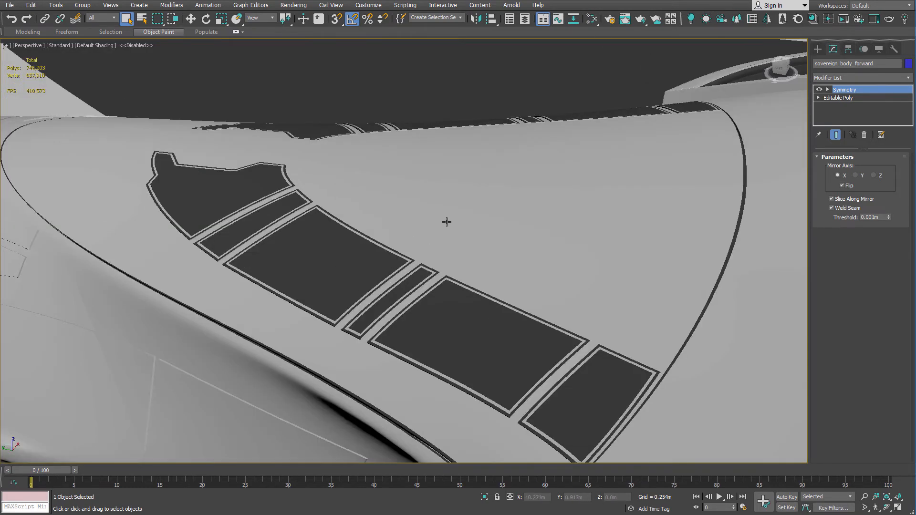
{"action": "scroll", "coordinate": [446, 219], "scroll_direction": "down", "scroll_amount": 2}
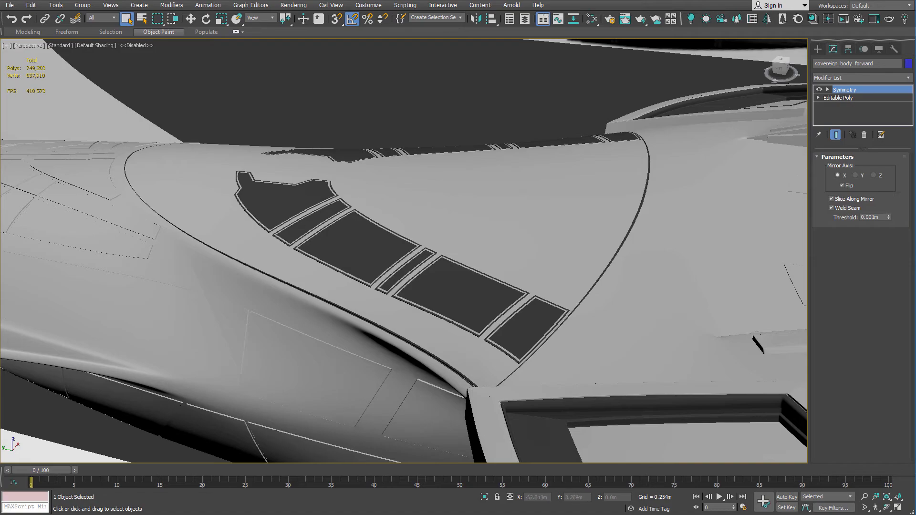
{"action": "key", "text": "alt+Tab"}
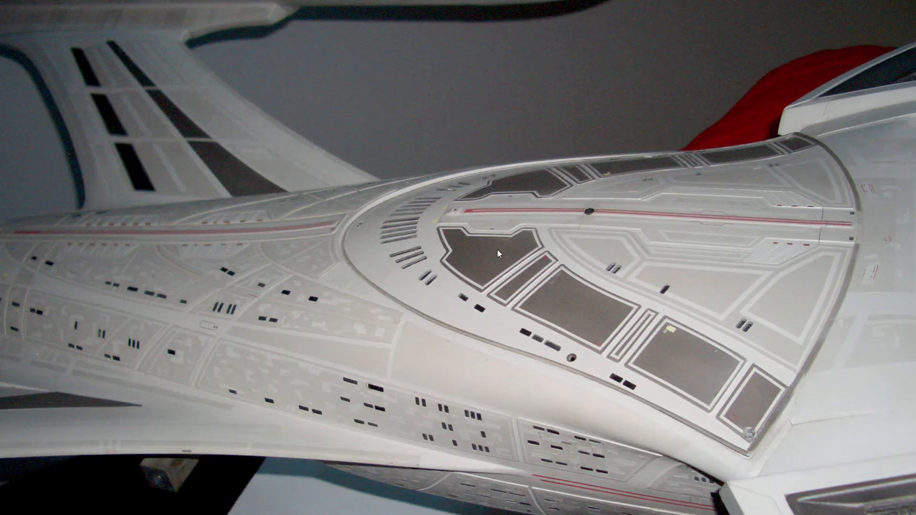